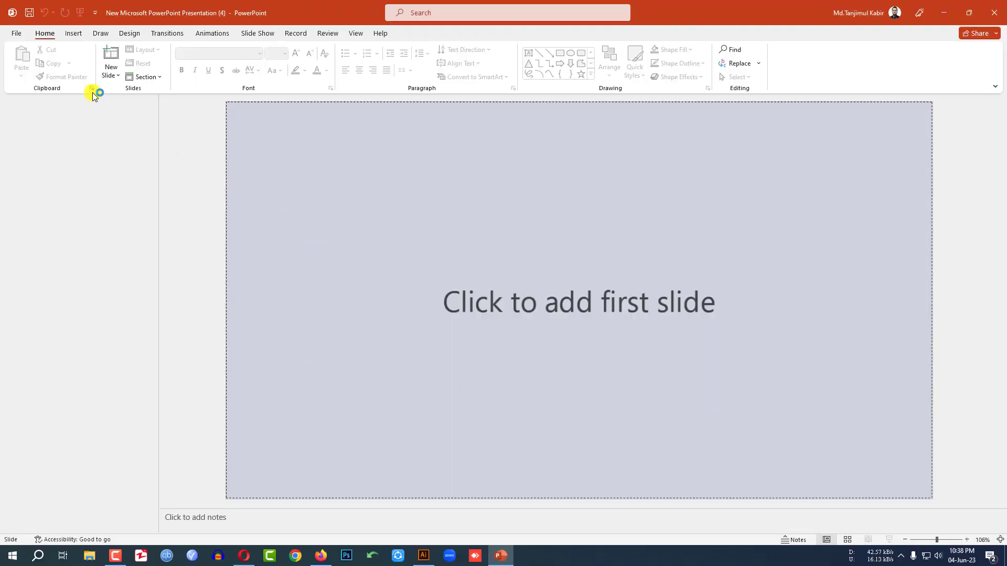
Add a blank slide and turn on the ruler and gridlines
click(111, 75)
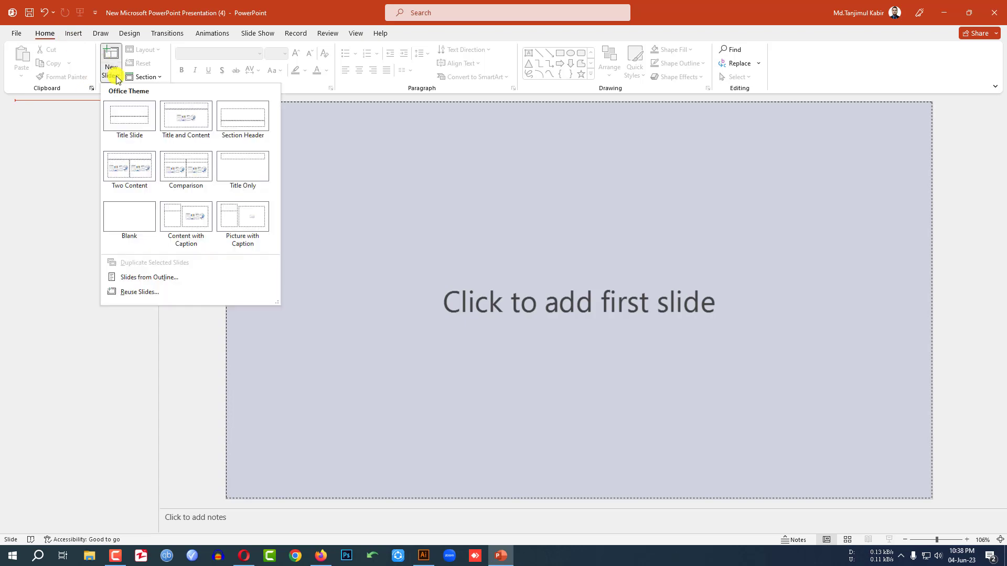
click(135, 213)
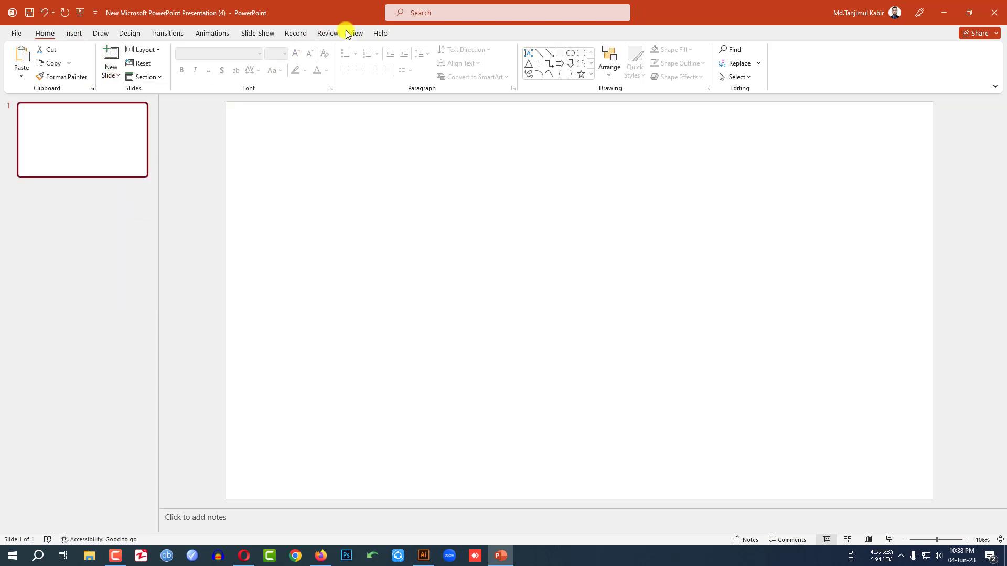
click(347, 32)
click(227, 50)
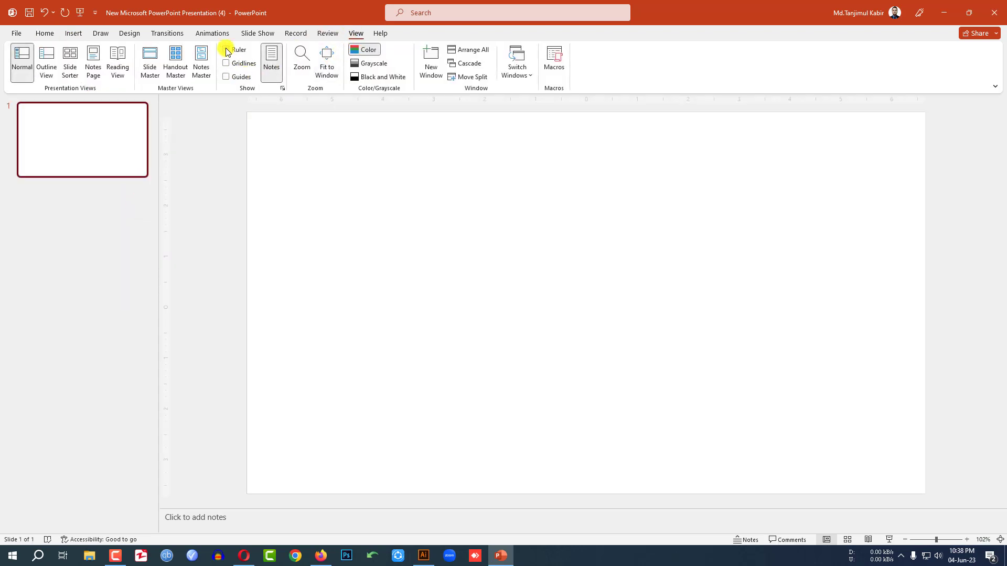
click(226, 63)
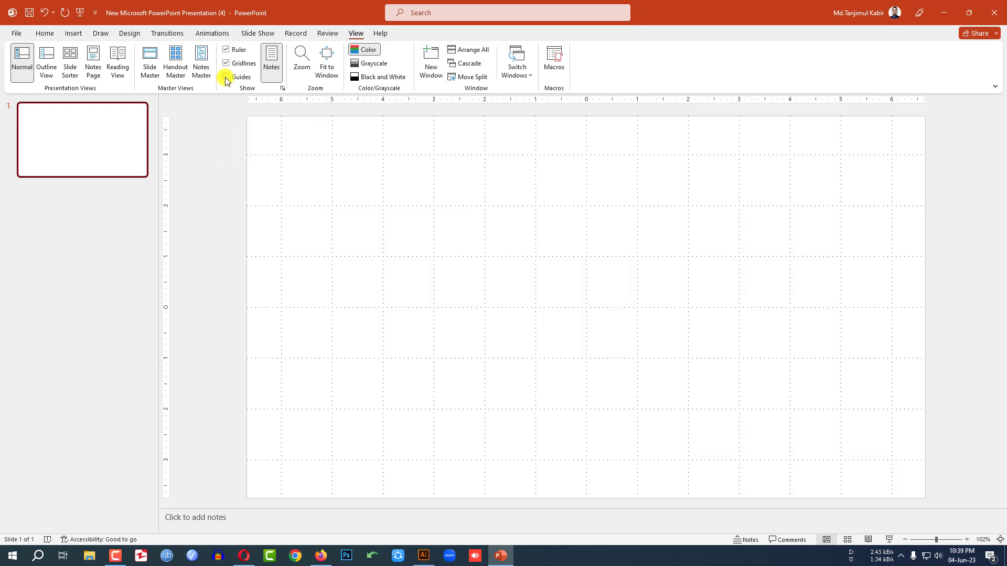
Draw a tall rounded rectangle on the slide's left and round its ends into a pill
click(45, 33)
click(73, 33)
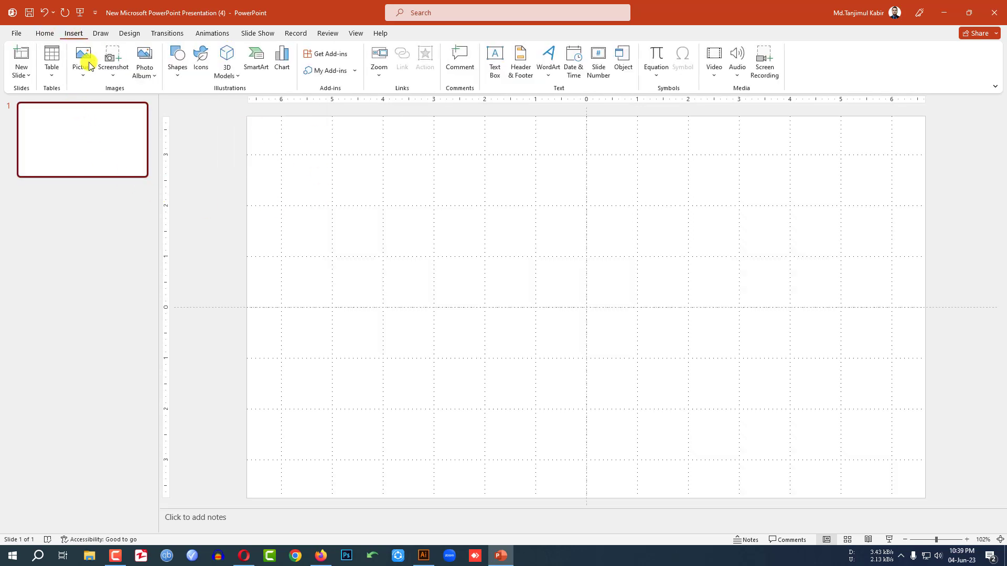
click(180, 79)
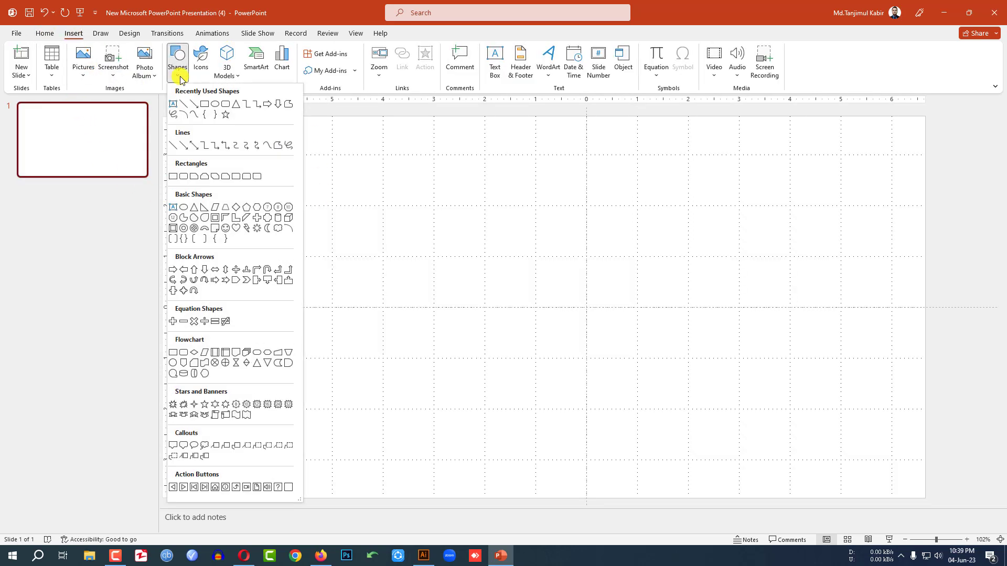
click(224, 105)
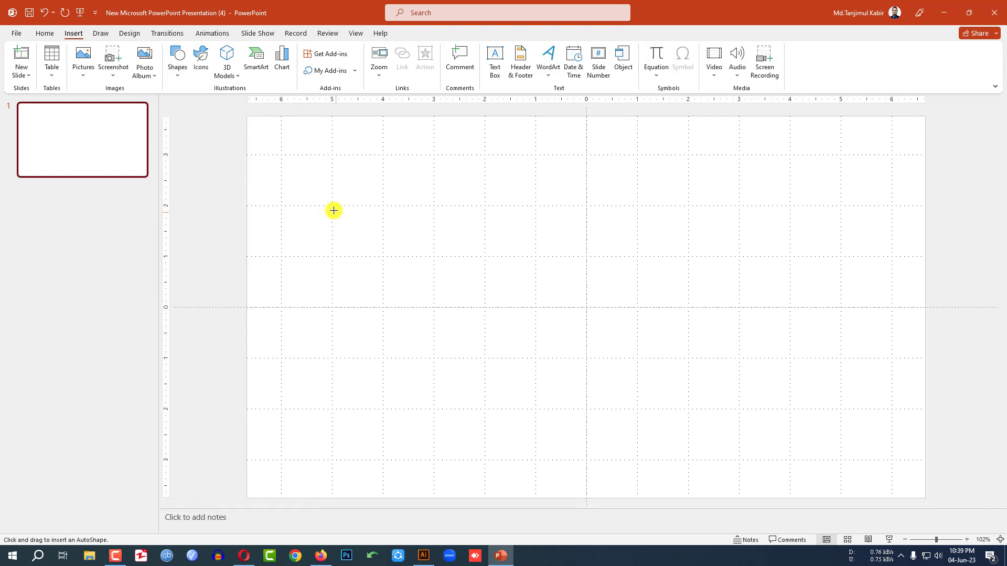
drag(332, 206, 384, 423)
drag(342, 208, 363, 284)
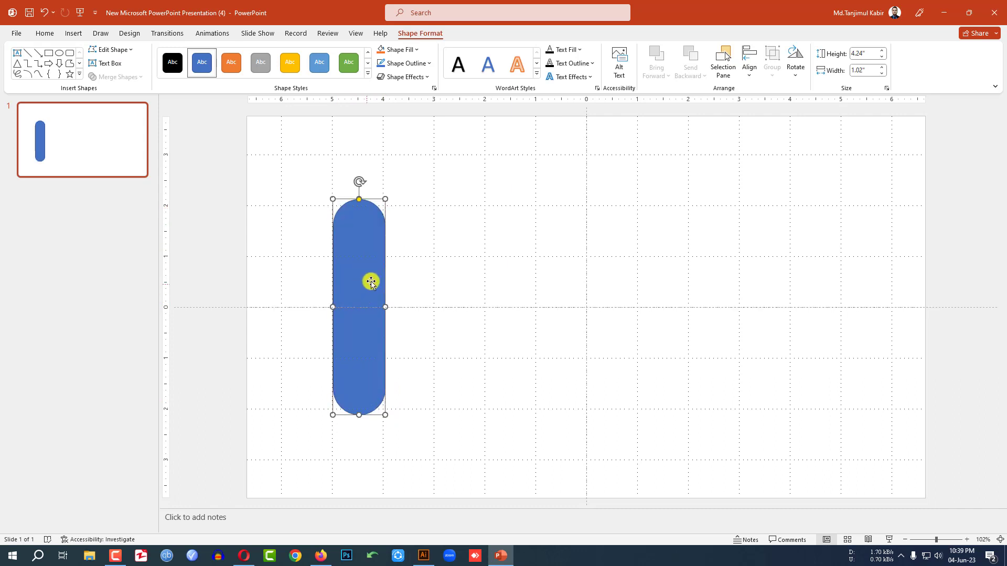
Remove the pill's outline and add a narrower, shorter copy to its left
click(429, 63)
click(416, 179)
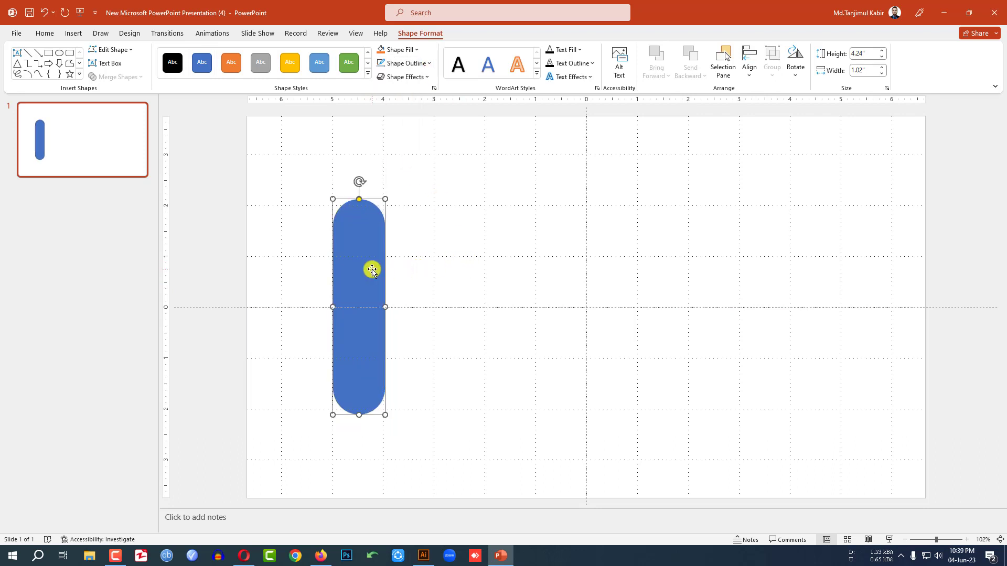
drag(375, 297, 313, 306)
drag(323, 414, 322, 382)
drag(326, 243, 302, 261)
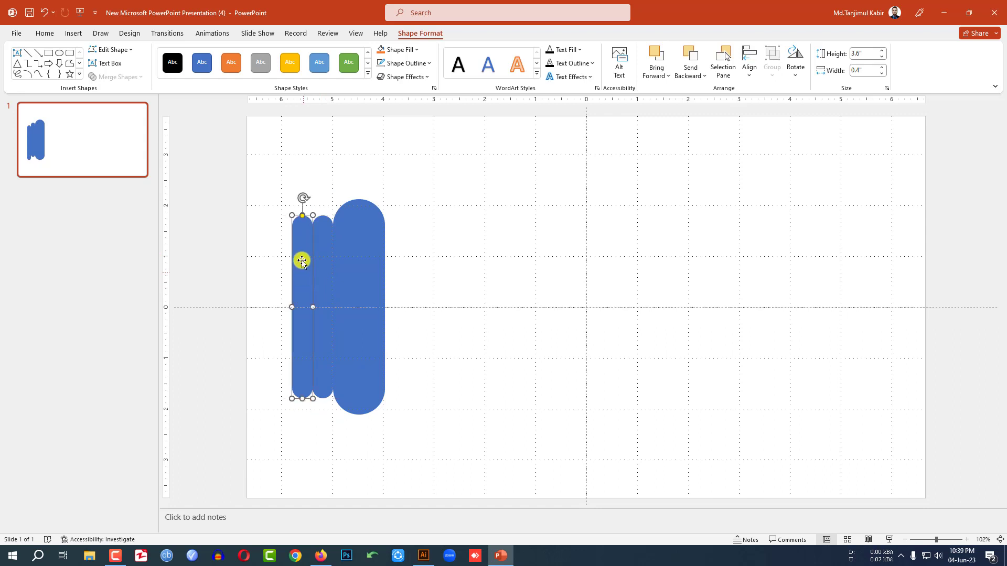
Shorten the narrow pill to 2.75 inches and duplicate another beside the tall pill
drag(303, 401, 307, 354)
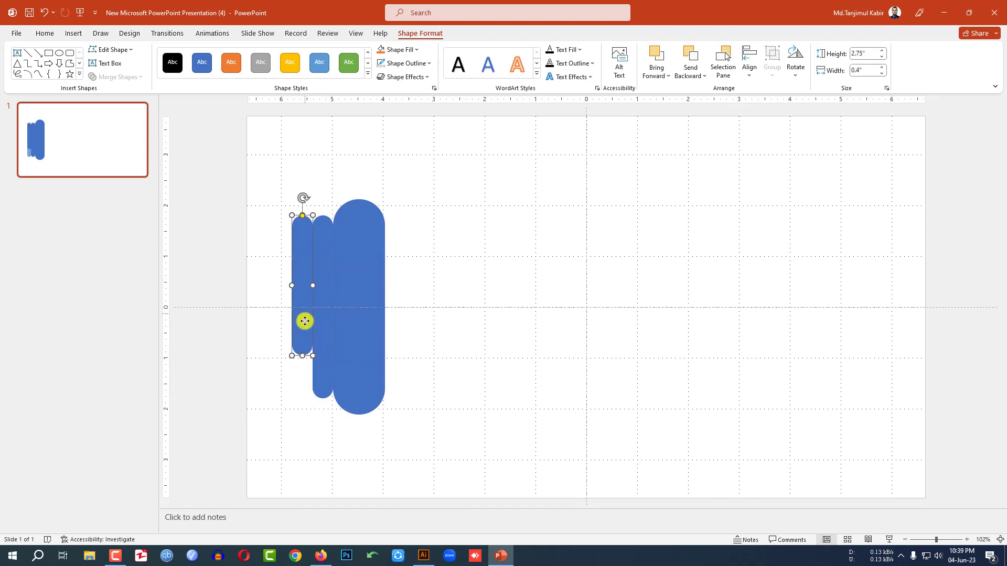
drag(303, 320, 276, 306)
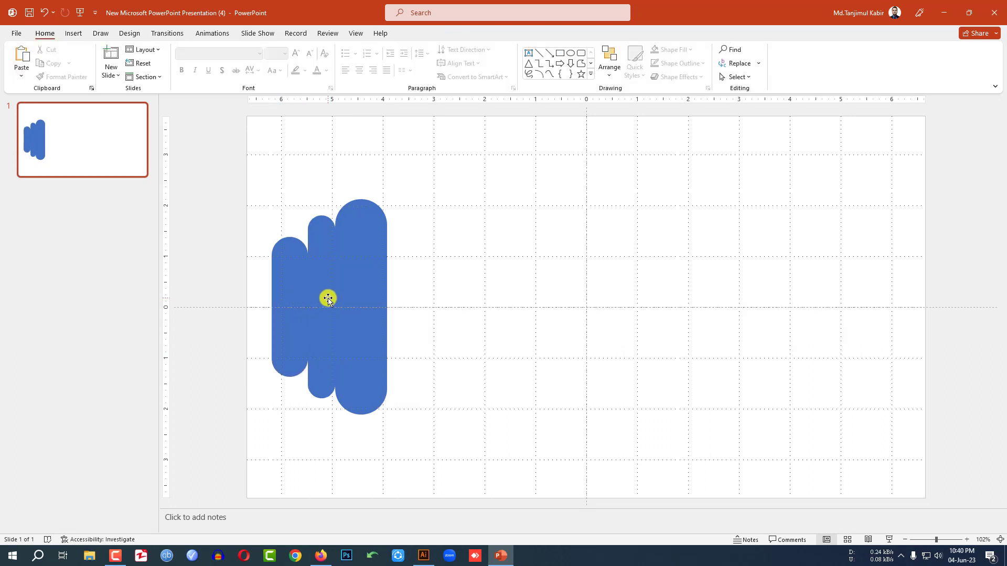
click(328, 298)
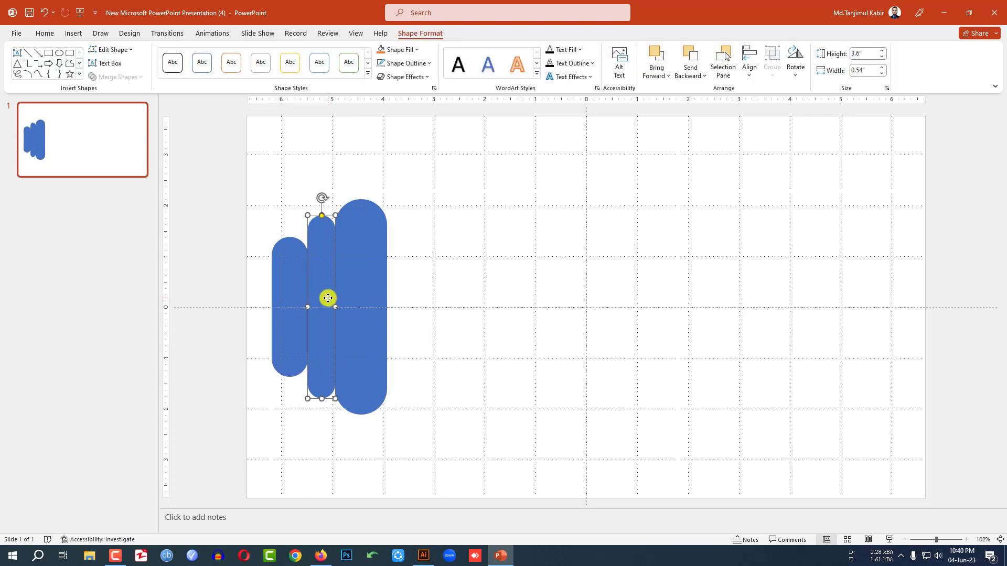
drag(328, 298, 425, 310)
Copy the short pill to the far right, adjust its height, and select all five pills
click(301, 301)
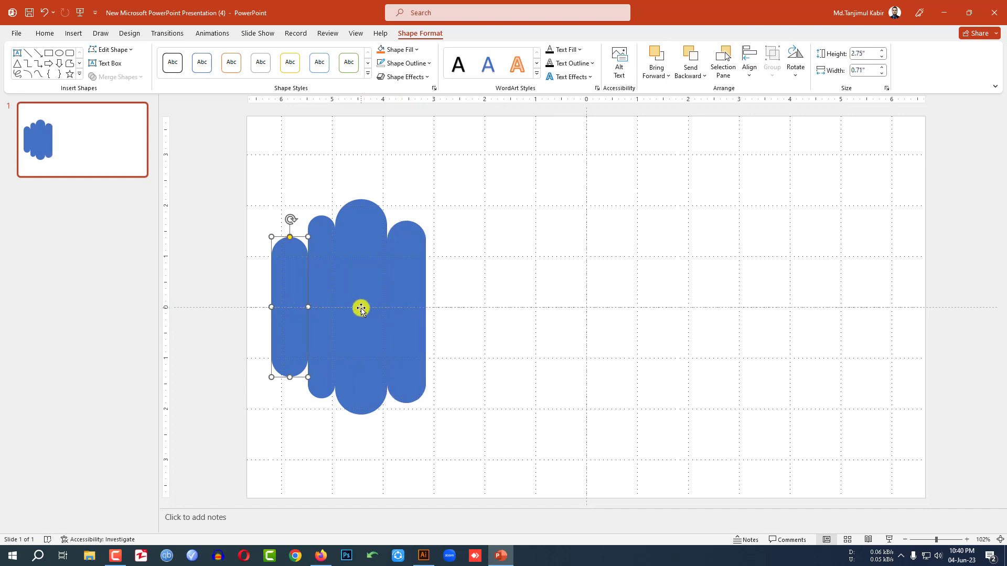
drag(301, 309, 438, 316)
drag(442, 382, 442, 378)
key(Escape)
drag(257, 167, 557, 401)
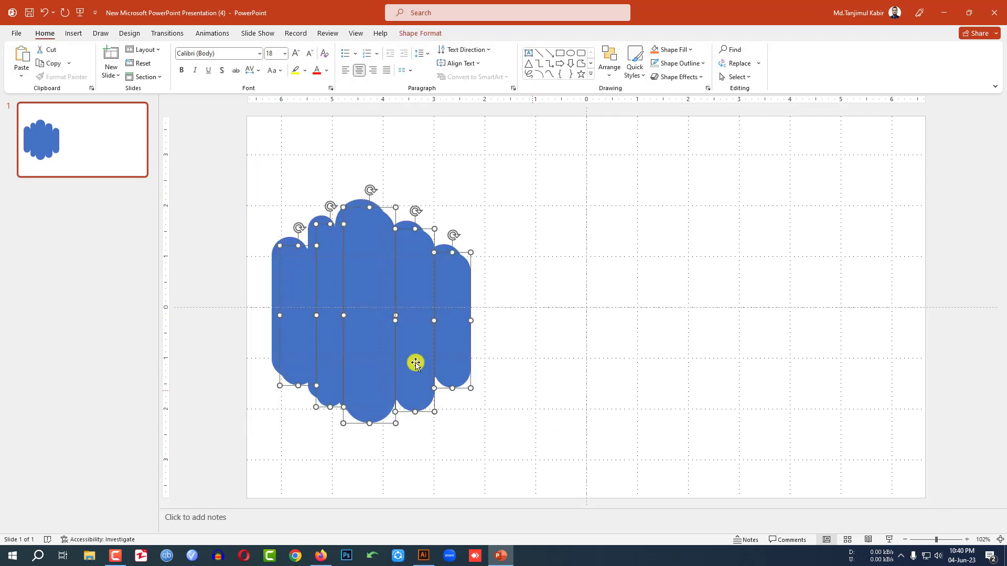
Duplicate the five-pill group twice to the right and lengthen two tall pills
drag(386, 351, 558, 344)
drag(452, 168, 766, 475)
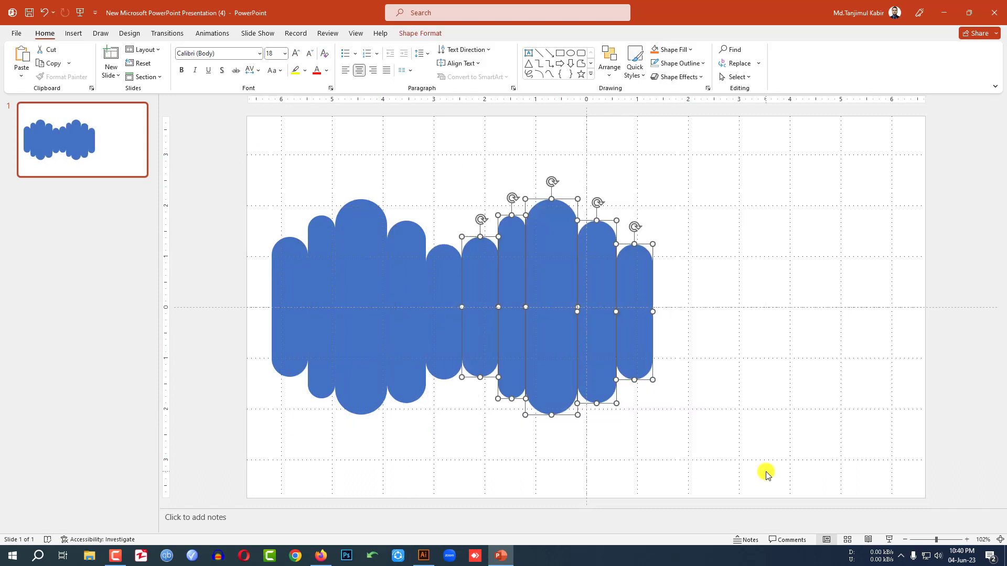
drag(654, 341, 822, 331)
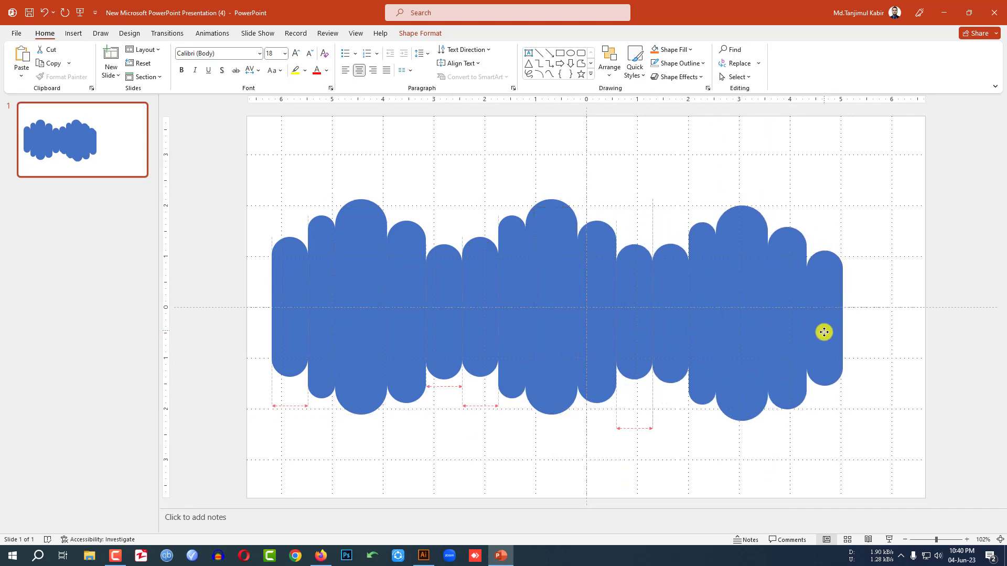
click(753, 220)
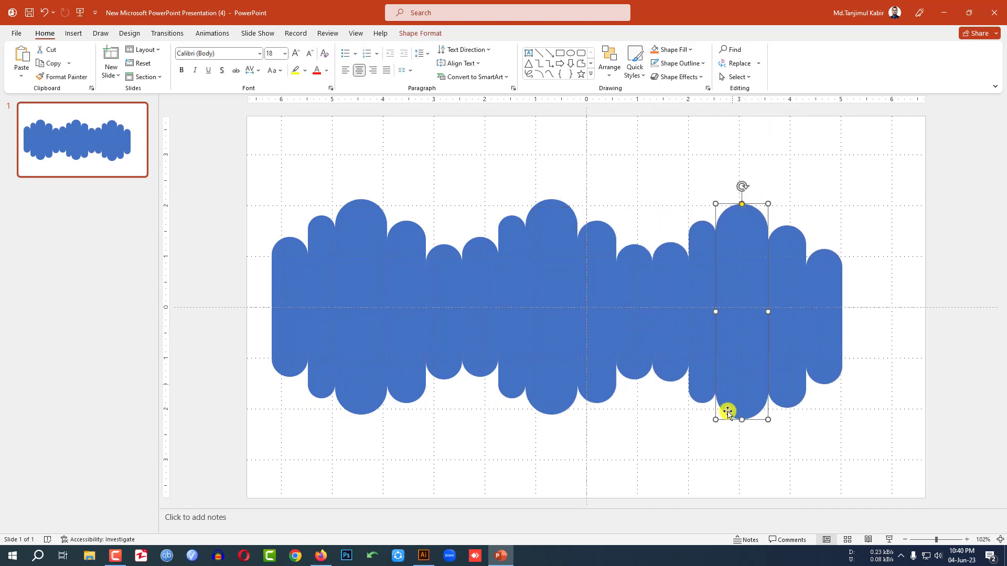
drag(739, 419, 742, 434)
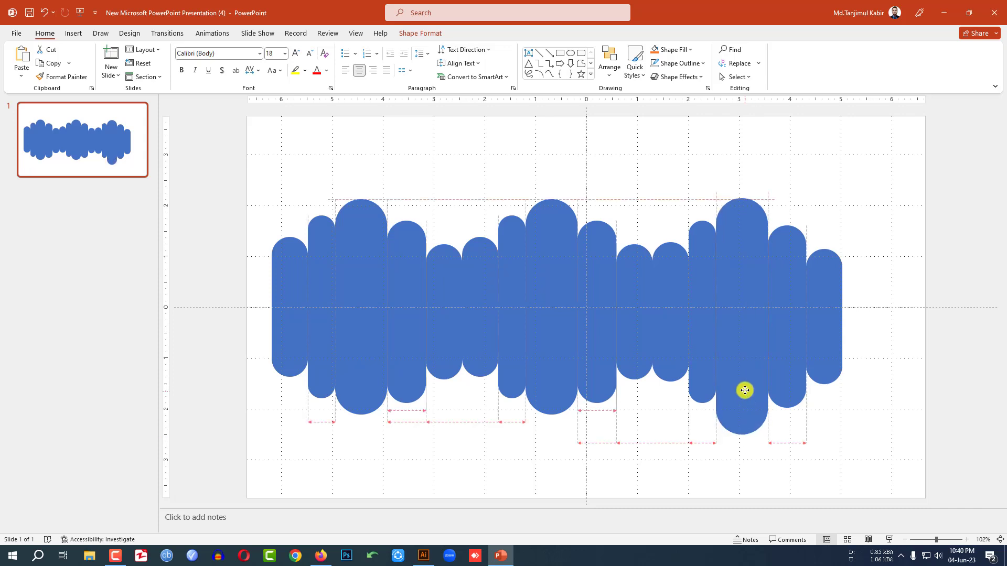
click(553, 413)
drag(553, 416, 553, 428)
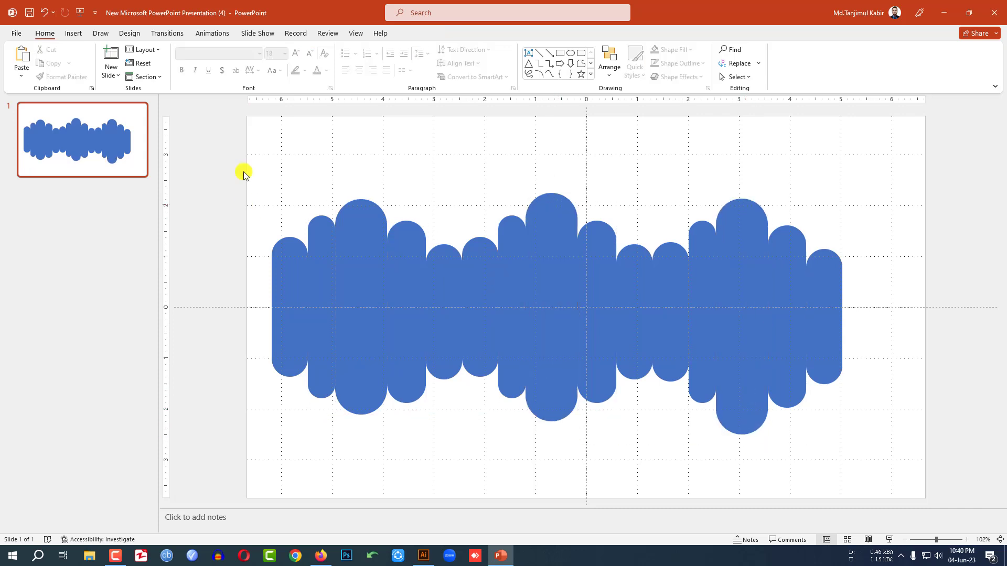
Select all fifteen pills and nudge the row toward the slide centre
drag(242, 138, 853, 444)
key(Right)
key(Right)
key(Right)
key(Right)
key(Right)
key(Right)
key(Right)
key(Right)
key(Right)
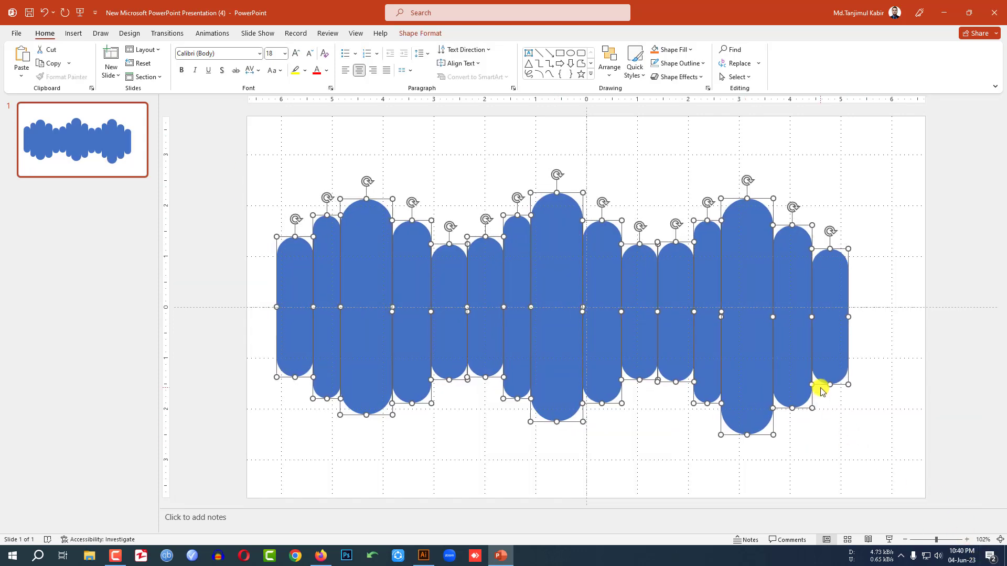
key(Left)
key(Left)
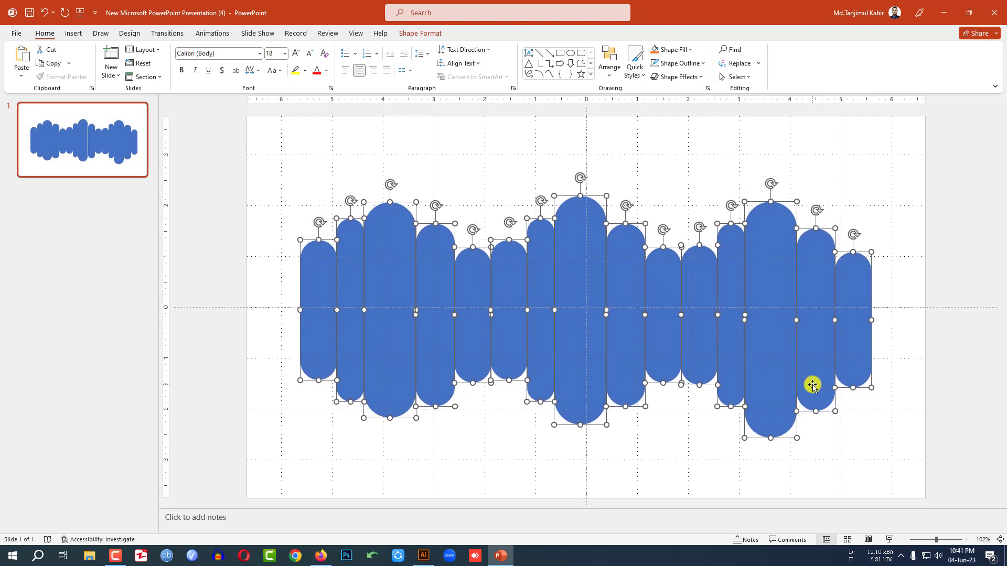
key(Escape)
click(74, 33)
Draw a slide-sized rectangle with no outline
click(177, 73)
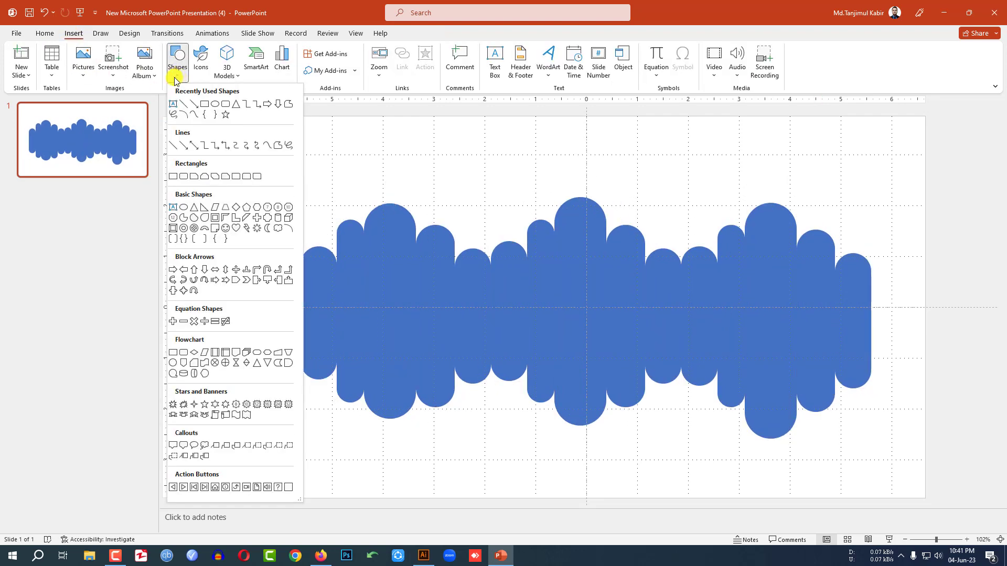
click(206, 105)
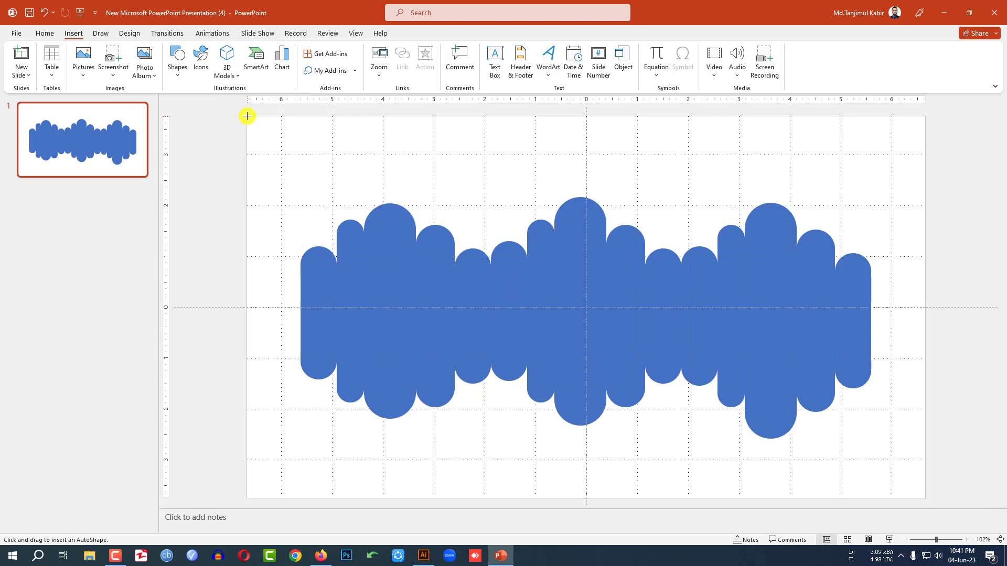
drag(247, 116, 923, 499)
click(426, 63)
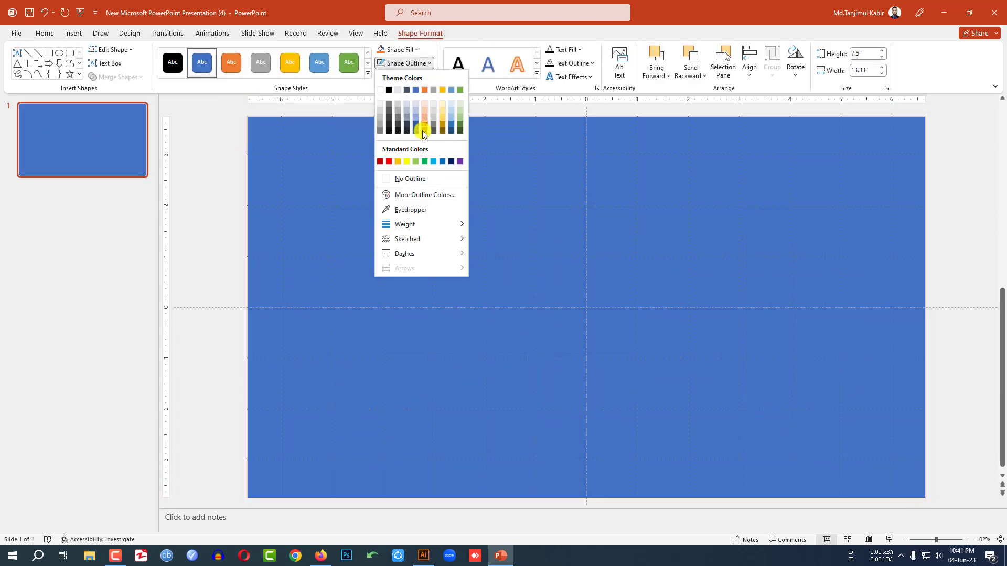
click(415, 180)
Fill the rectangle green, send it to the back, and select it with all the pills
click(413, 49)
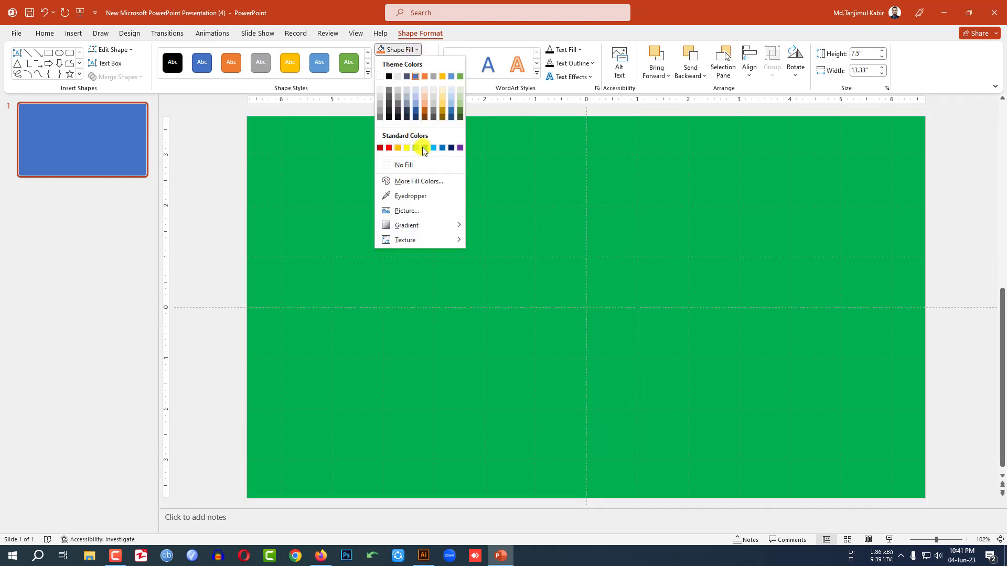
click(424, 147)
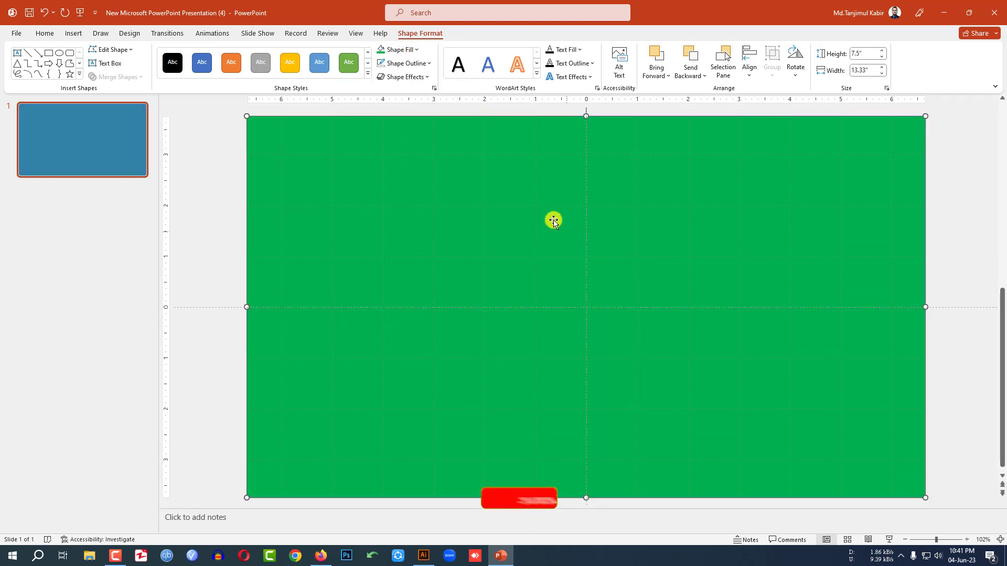
right_click(495, 185)
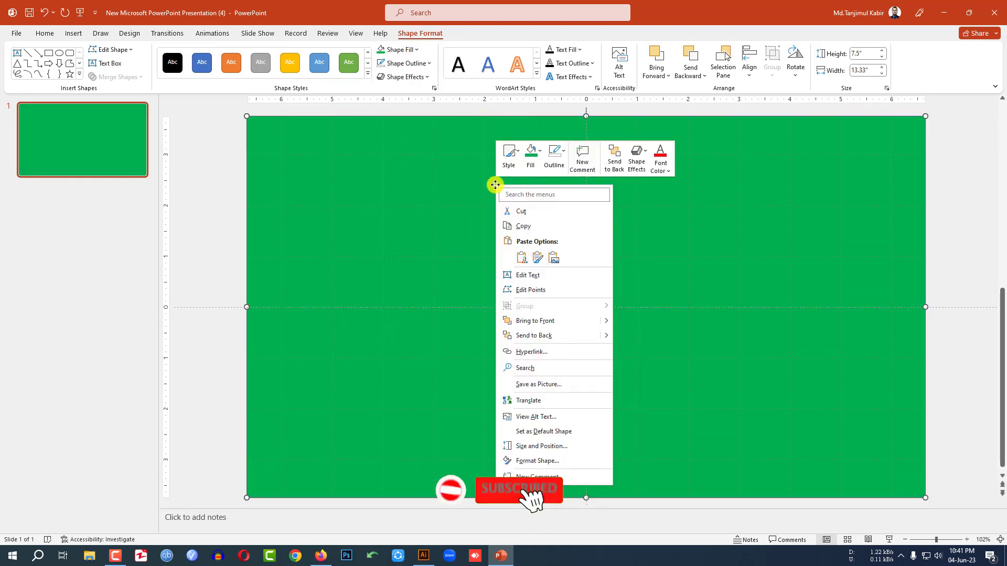
click(536, 342)
ctrl+scroll(786, 209, down, 4)
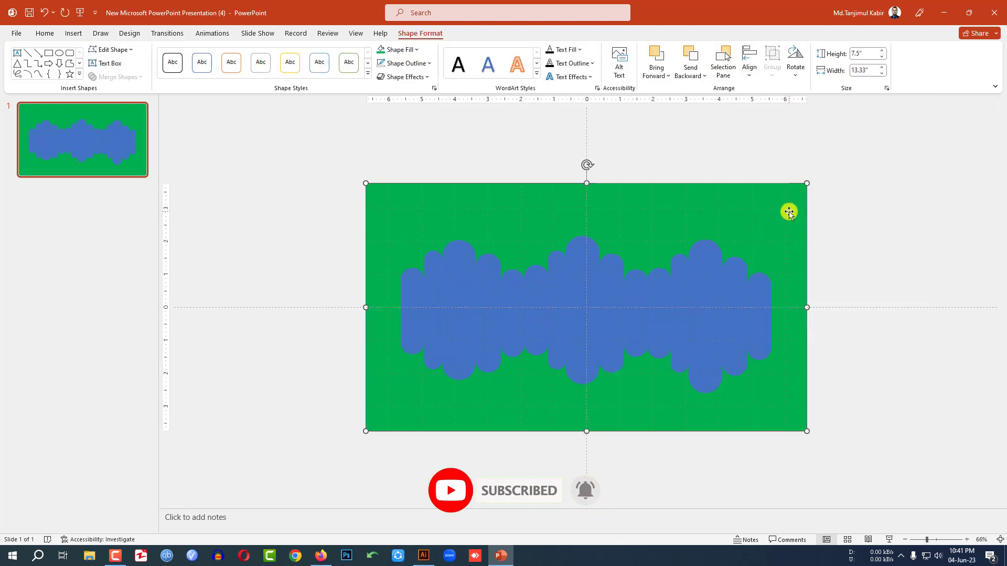
drag(880, 396, 284, 214)
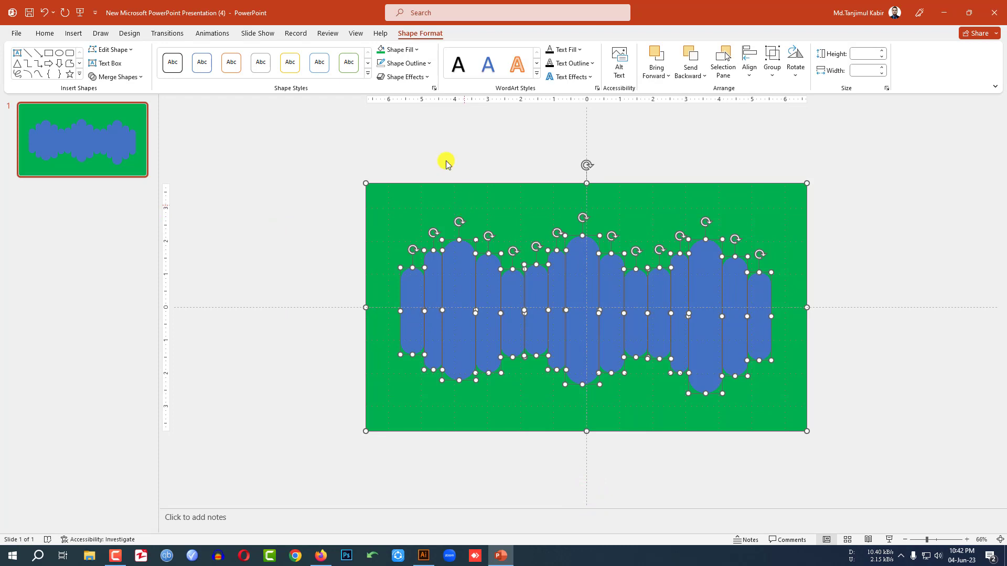
Subtract the pill row from the green rectangle with Merge Shapes
click(118, 76)
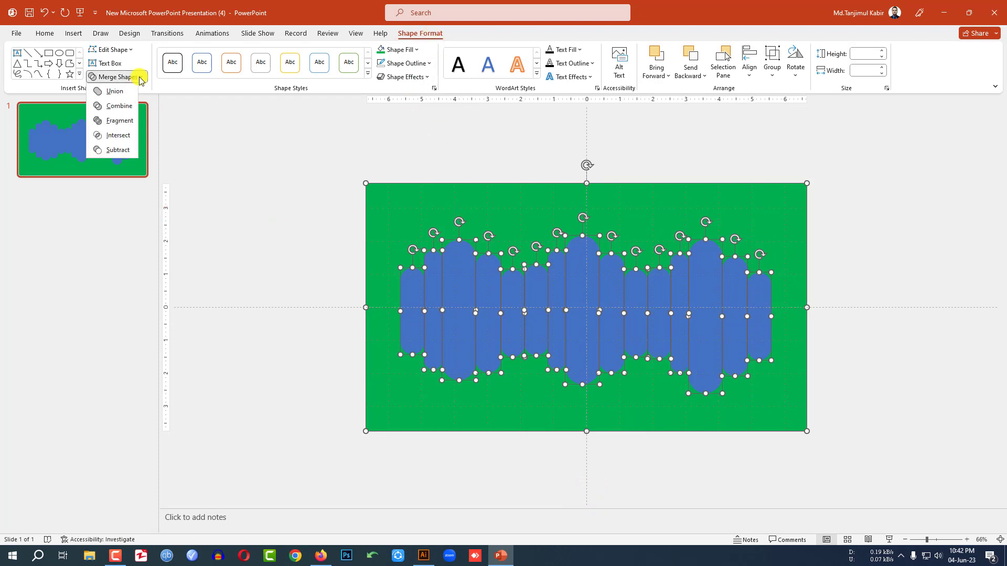
click(120, 151)
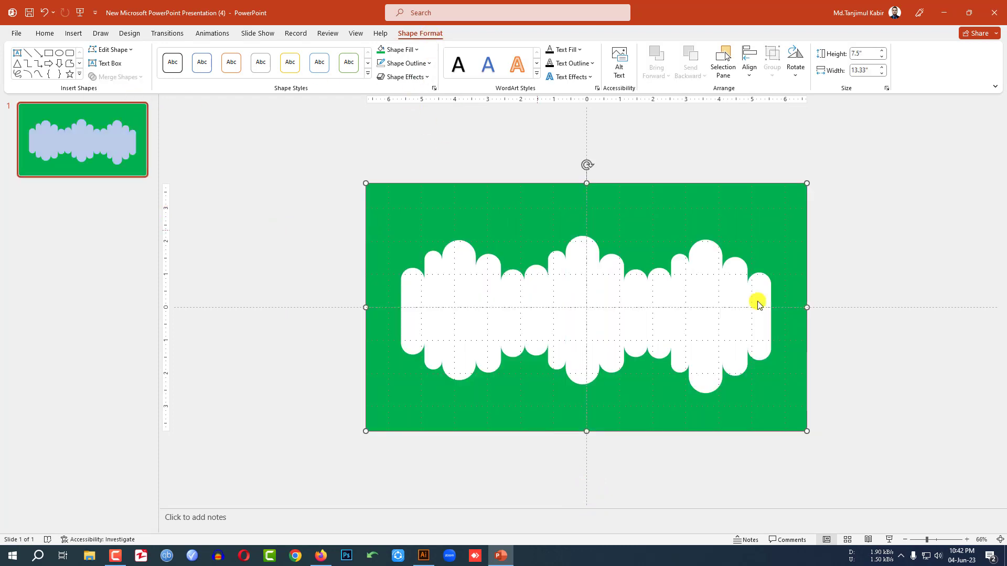
key(Escape)
Start inserting a picture from this device
click(74, 33)
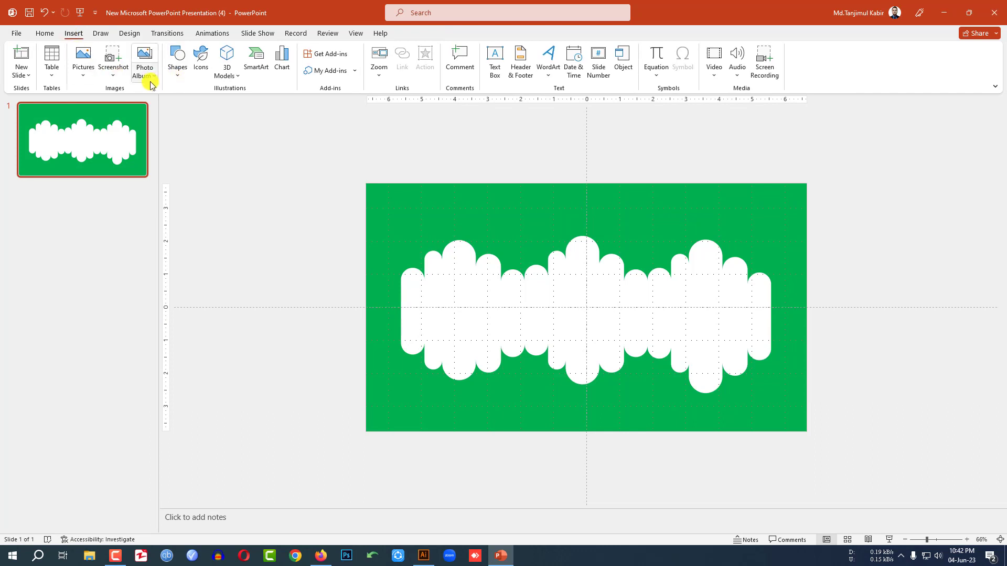
click(83, 68)
click(99, 112)
Insert the sunflower photo from the Saved Pictures folder
double_click(364, 180)
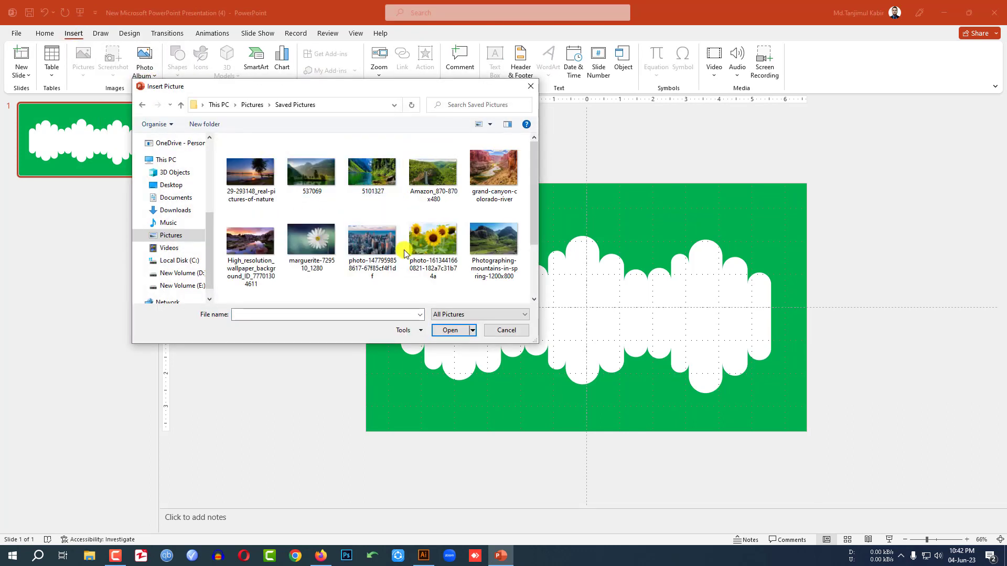
click(430, 239)
click(449, 330)
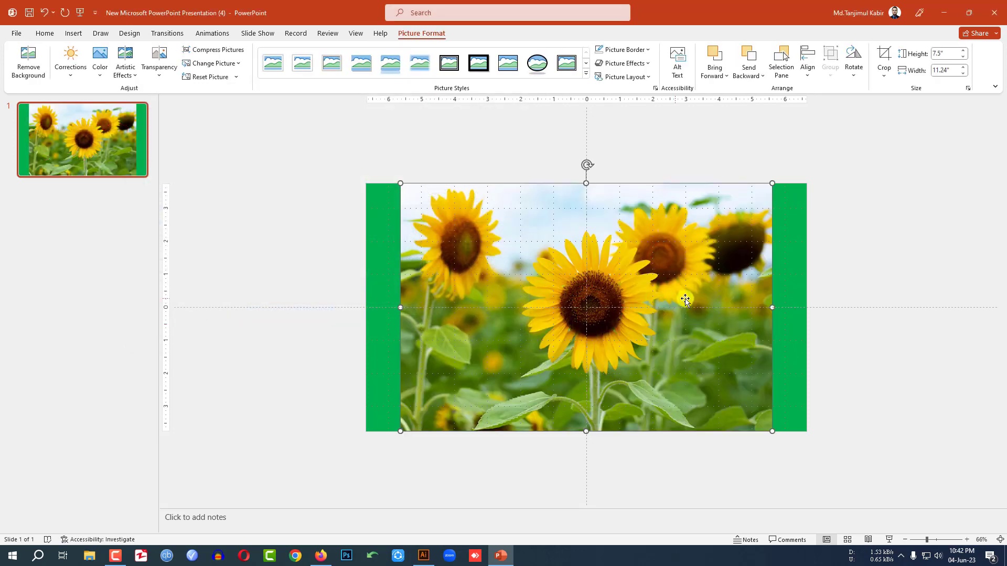
Crop the photo to 16:9 and stretch it to cover the whole slide
click(884, 75)
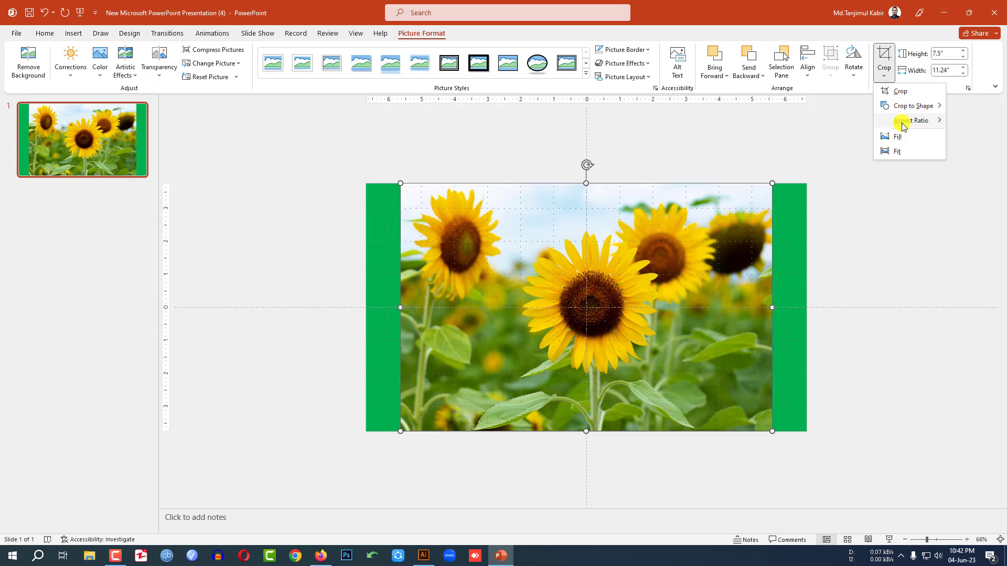
mouse_move(910, 121)
click(971, 301)
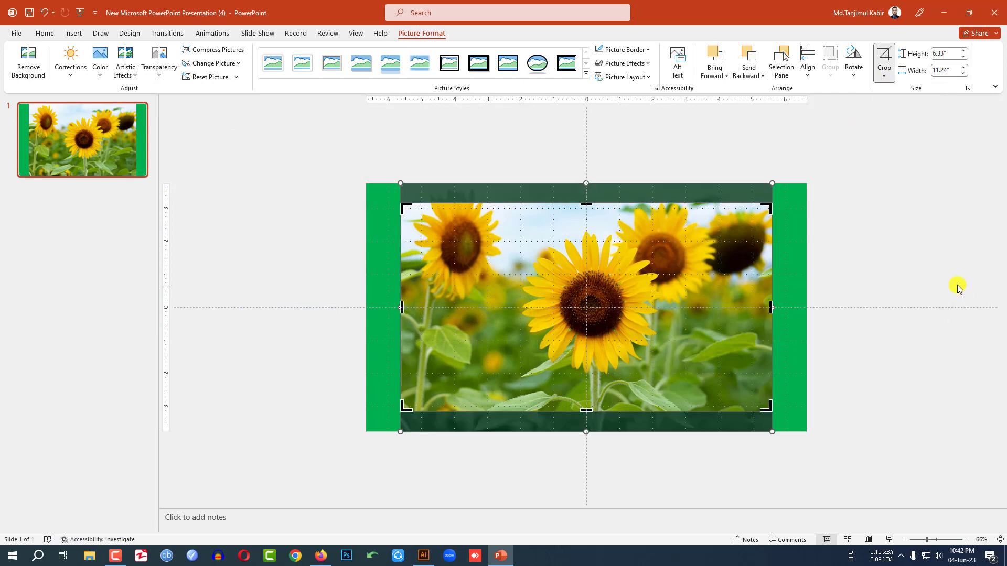
click(851, 295)
drag(671, 293, 634, 272)
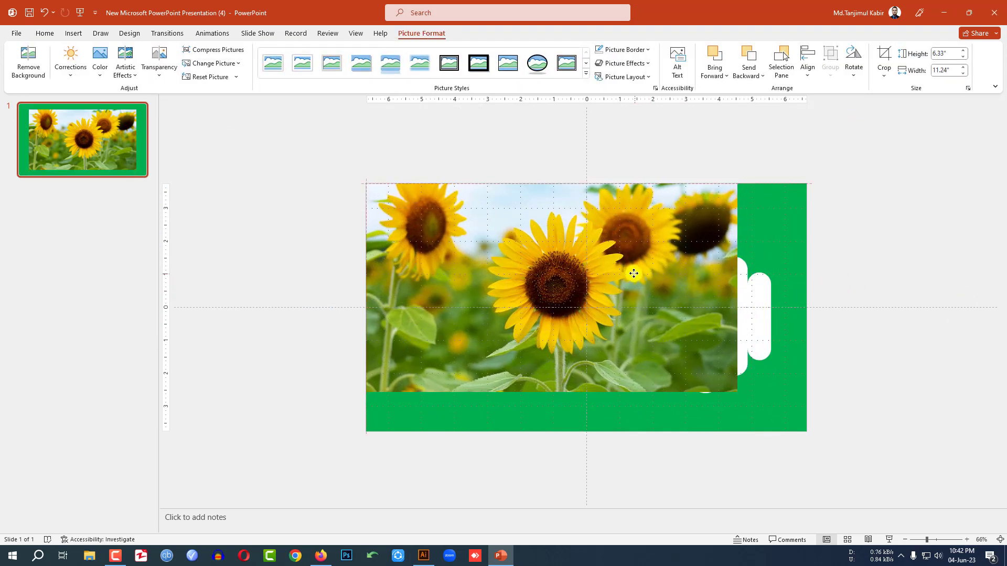
drag(739, 392, 806, 431)
Send the sunflower photo to the back and resize it to 6.49" by 11.54" behind the cutout
right_click(676, 269)
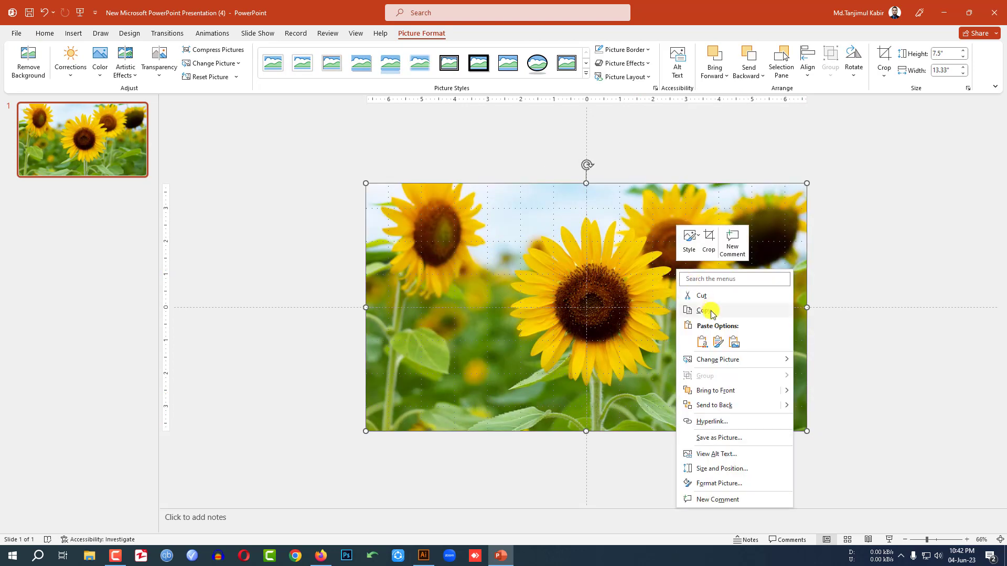
click(717, 405)
drag(694, 290, 716, 290)
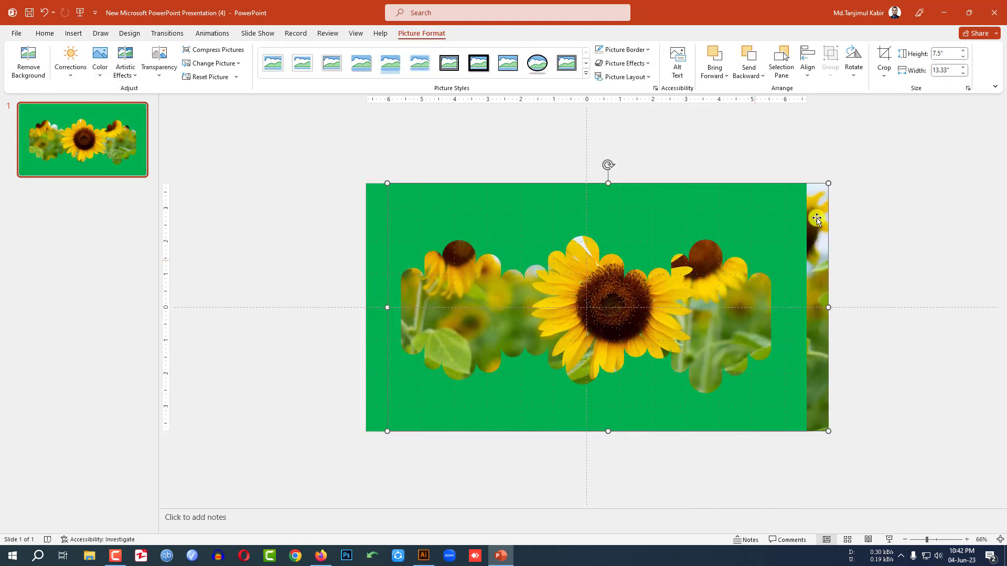
drag(824, 186, 769, 216)
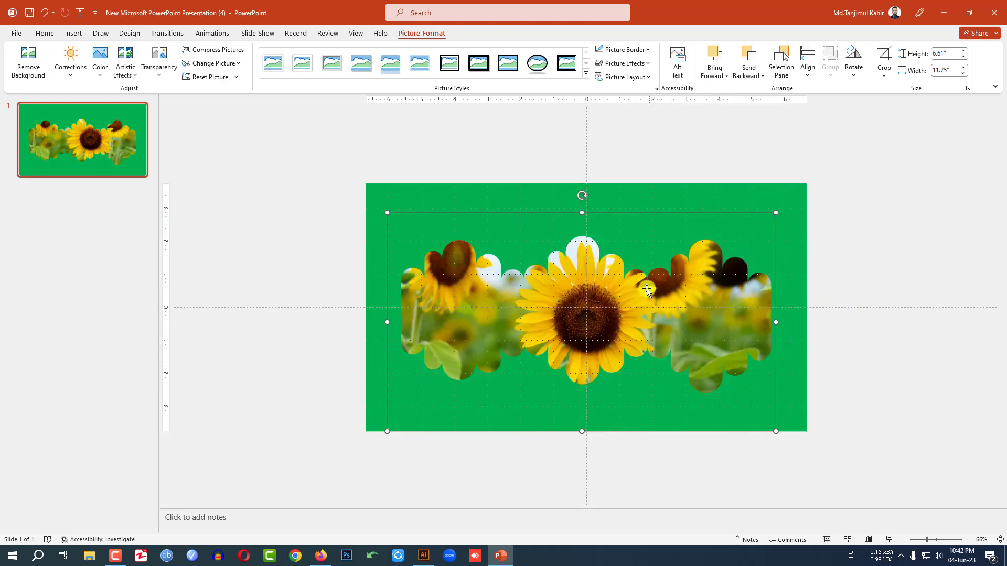
drag(620, 307, 628, 301)
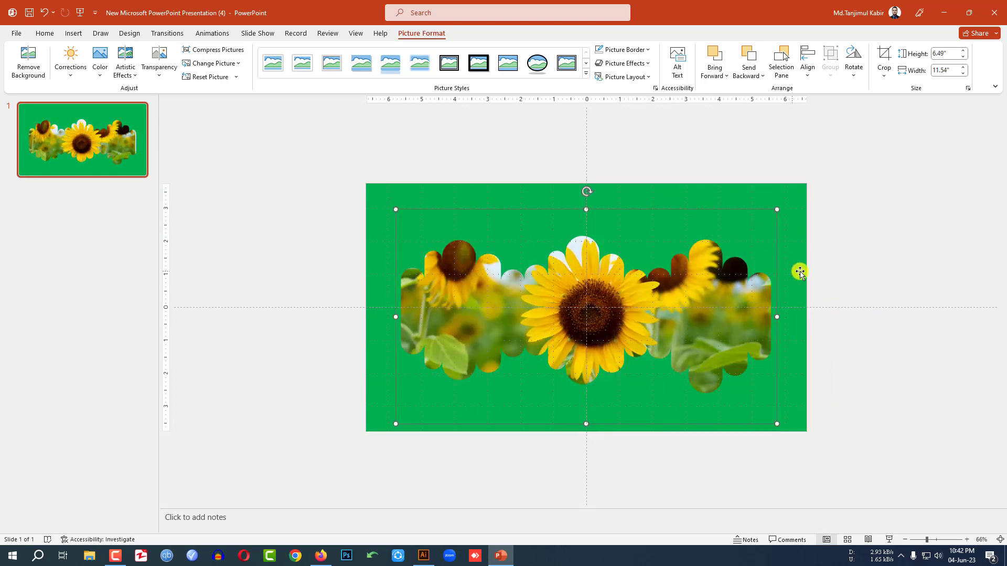
click(877, 276)
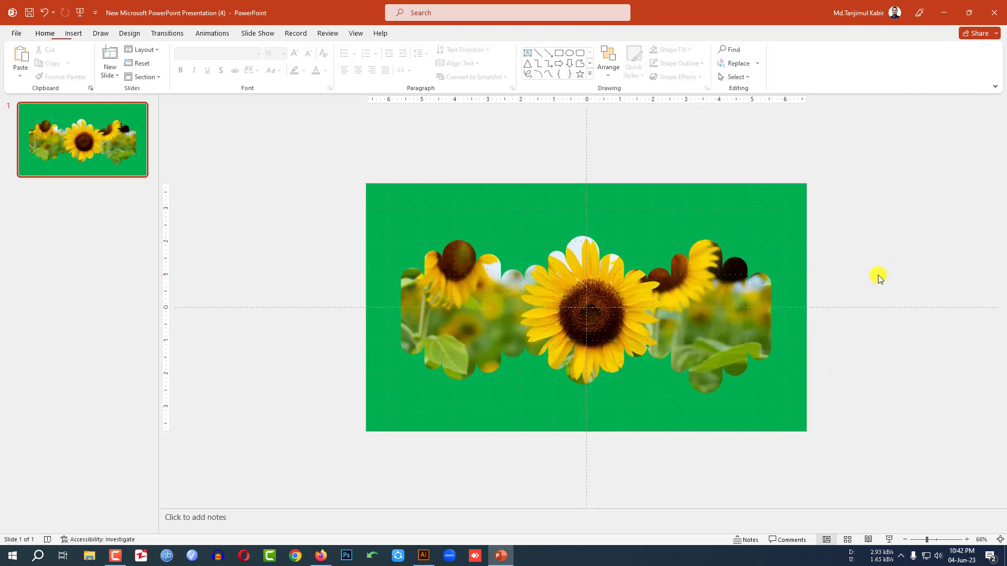
Switch the cutout shape's fill to a gradient in Format Shape
click(498, 223)
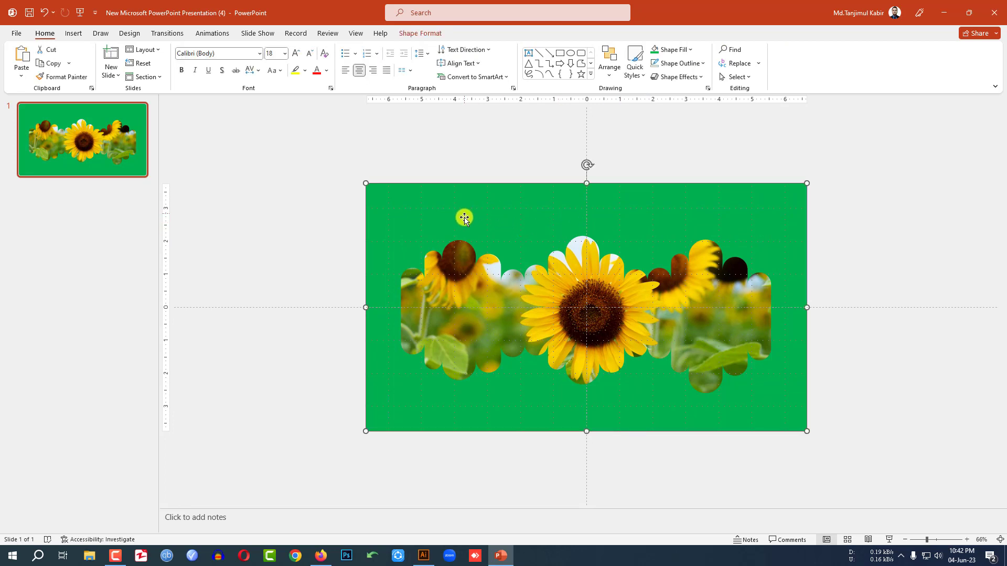
click(425, 34)
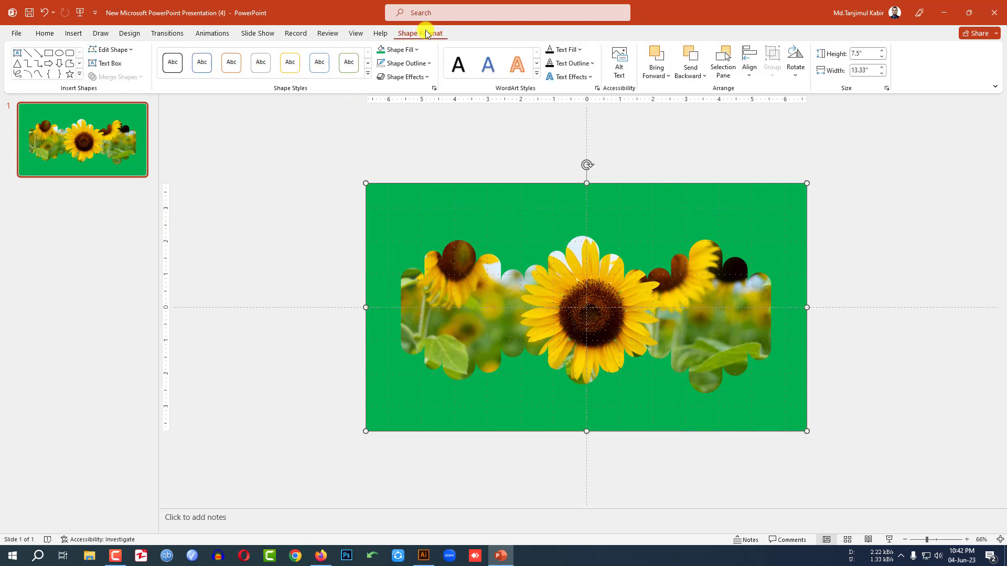
click(435, 88)
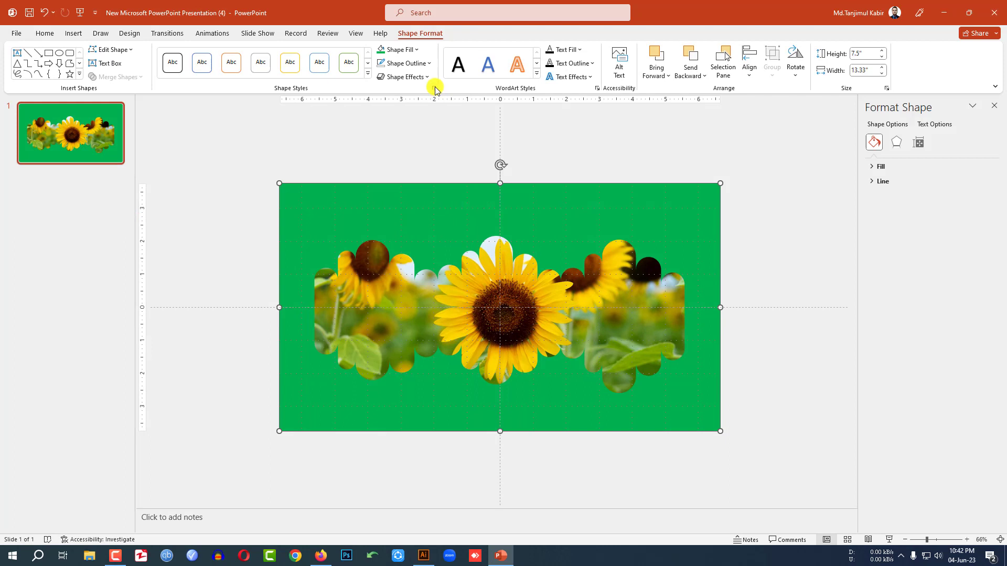
click(878, 166)
click(890, 206)
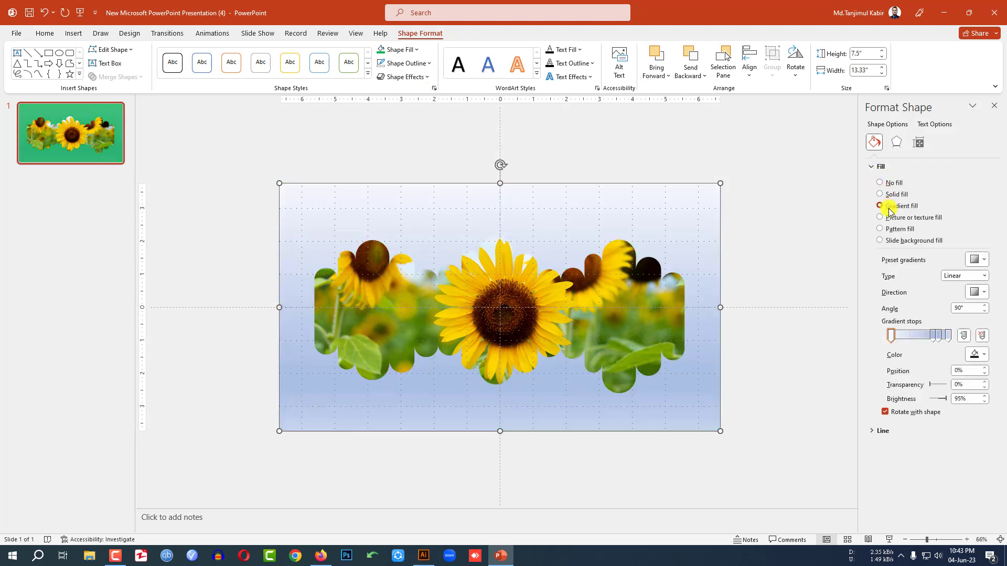
Eyedrop the sunflower's yellow for the last gradient stop
click(949, 336)
click(978, 355)
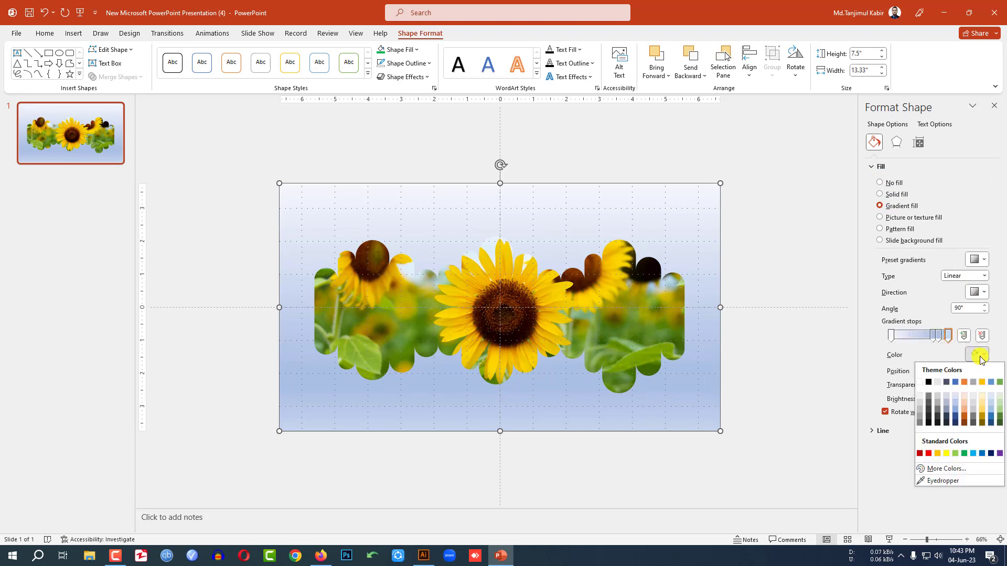
click(944, 481)
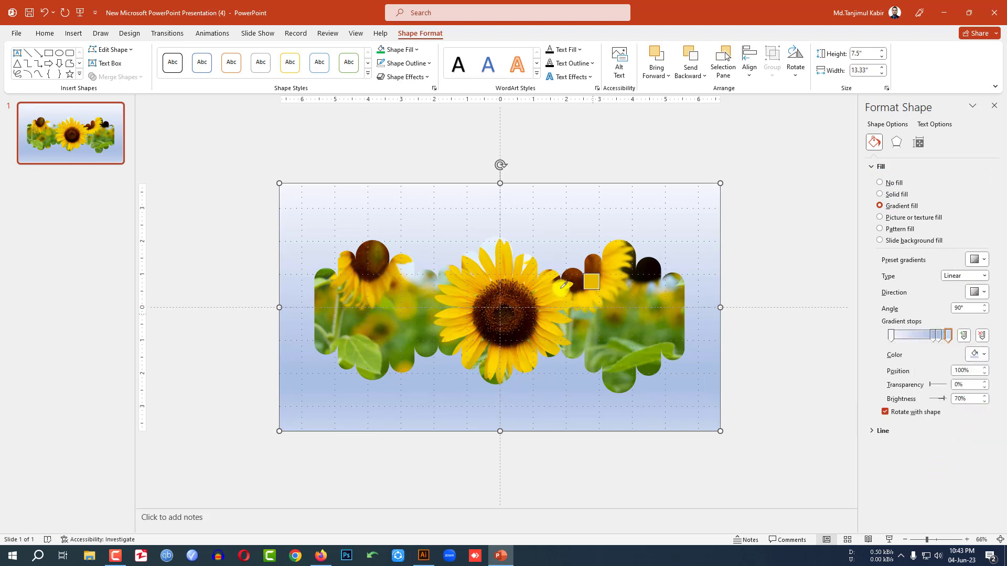
click(507, 256)
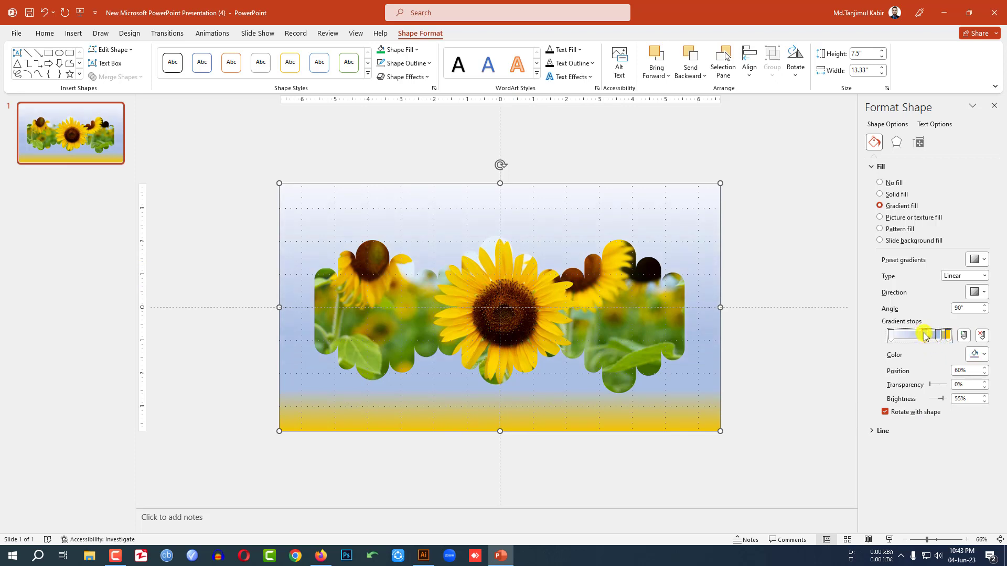
click(978, 354)
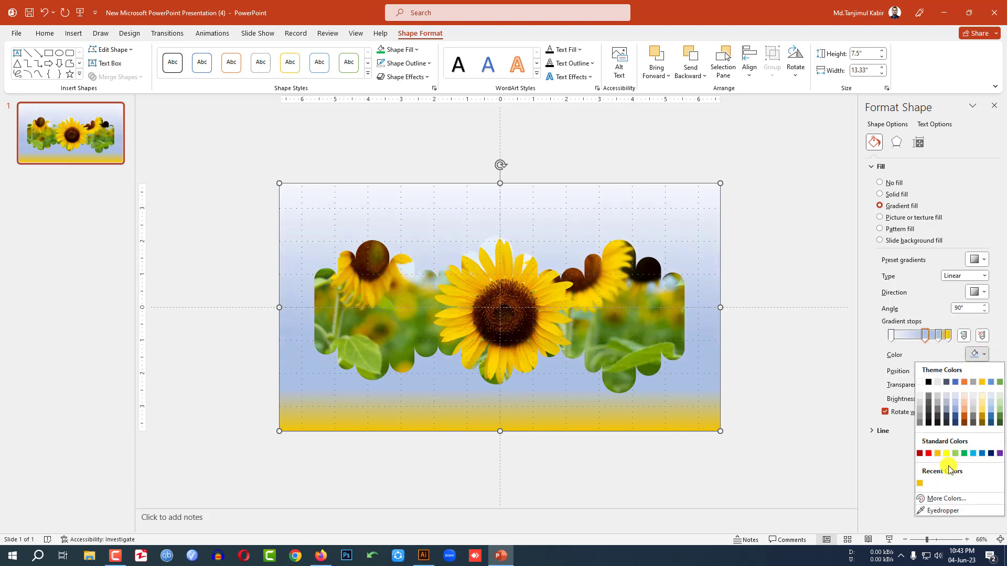
click(950, 511)
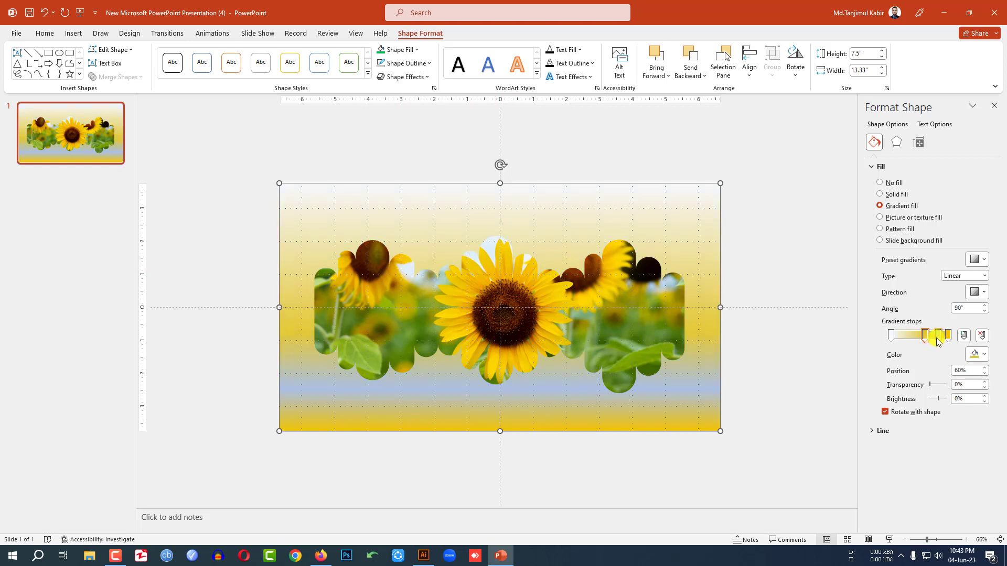
Sample a dark olive for another stop and adjust stop positions and brightness
click(986, 359)
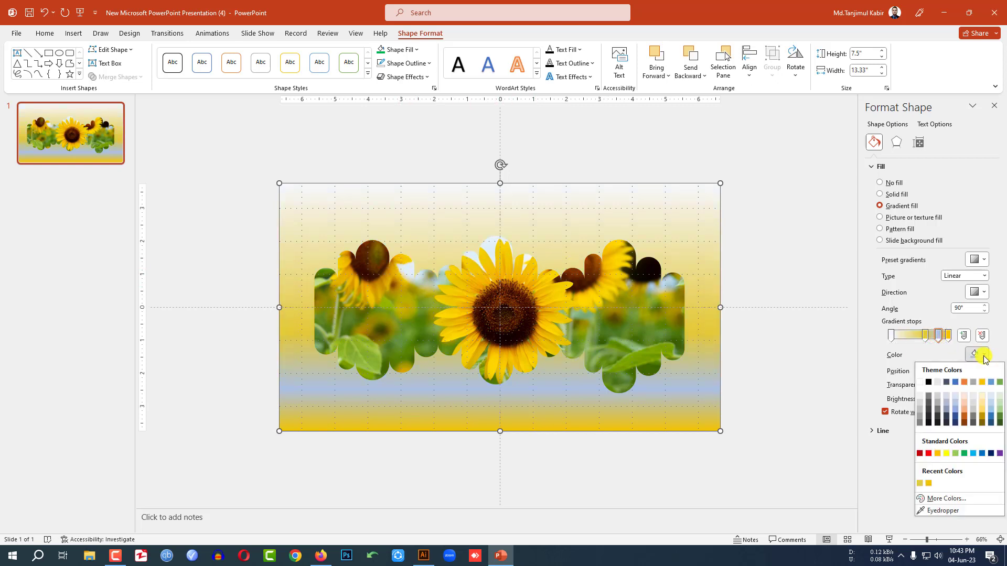
click(942, 510)
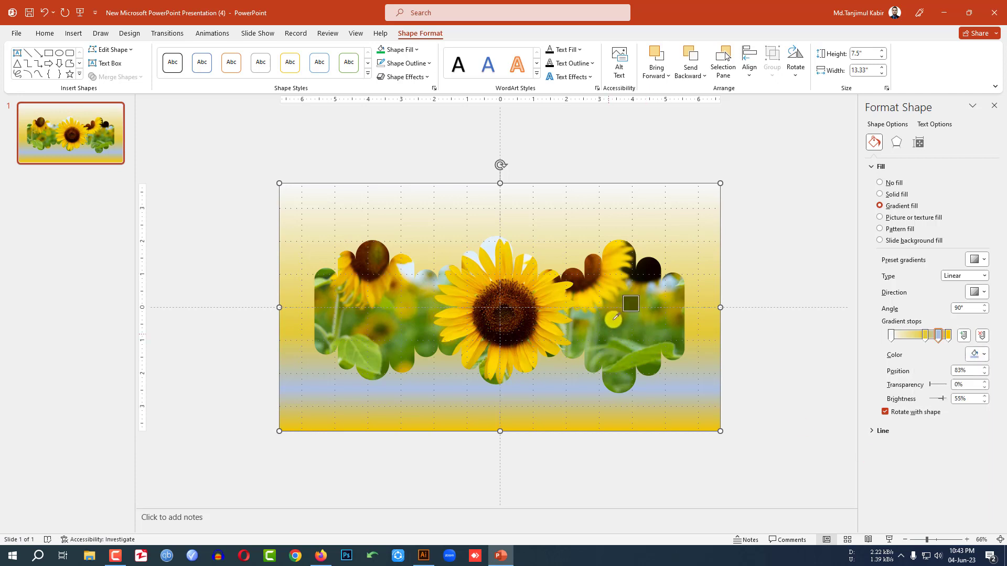
click(614, 319)
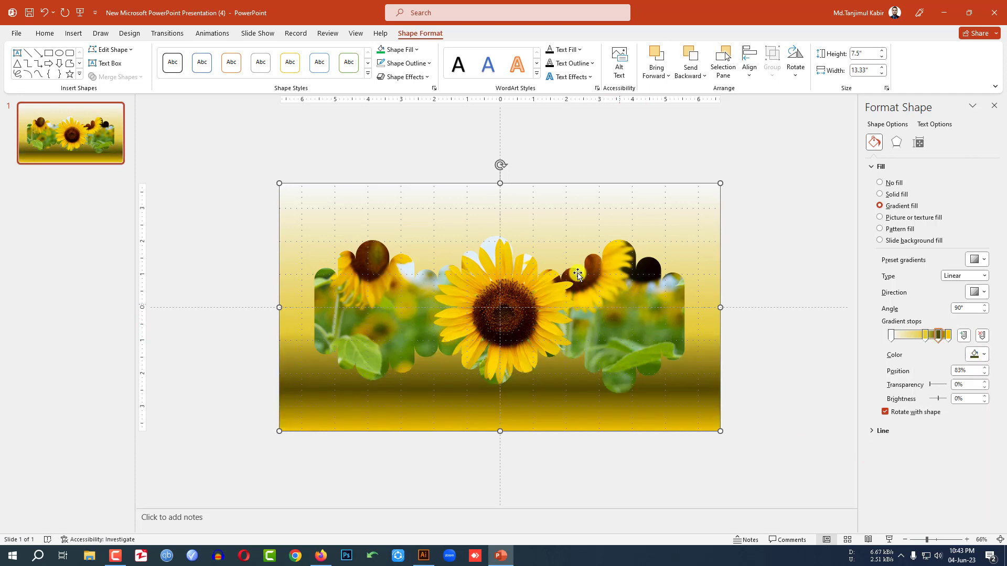
drag(926, 336, 924, 341)
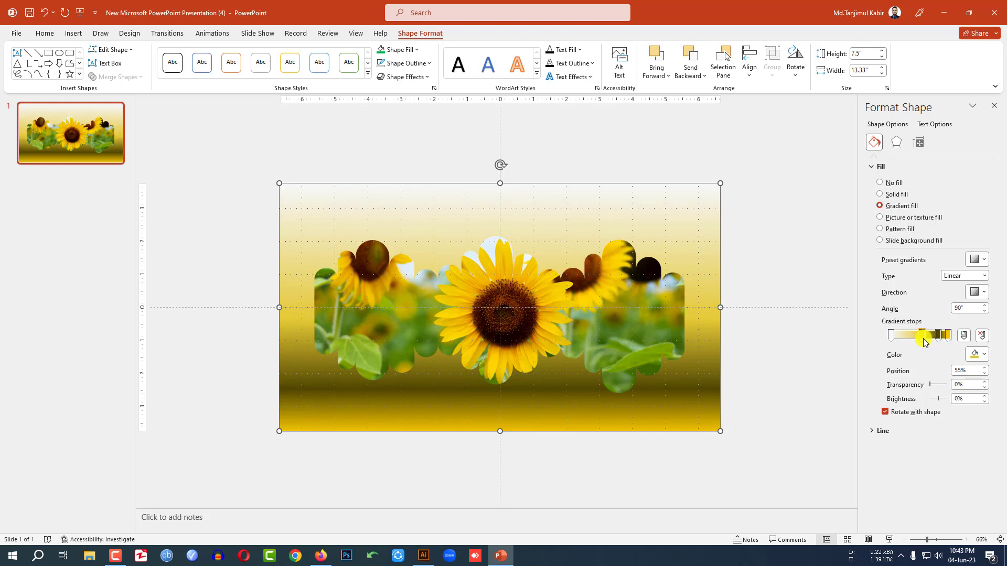
mouse_move(940, 406)
mouse_down()
mouse_move(929, 399)
mouse_move(939, 399)
mouse_up()
click(941, 335)
click(791, 266)
click(574, 220)
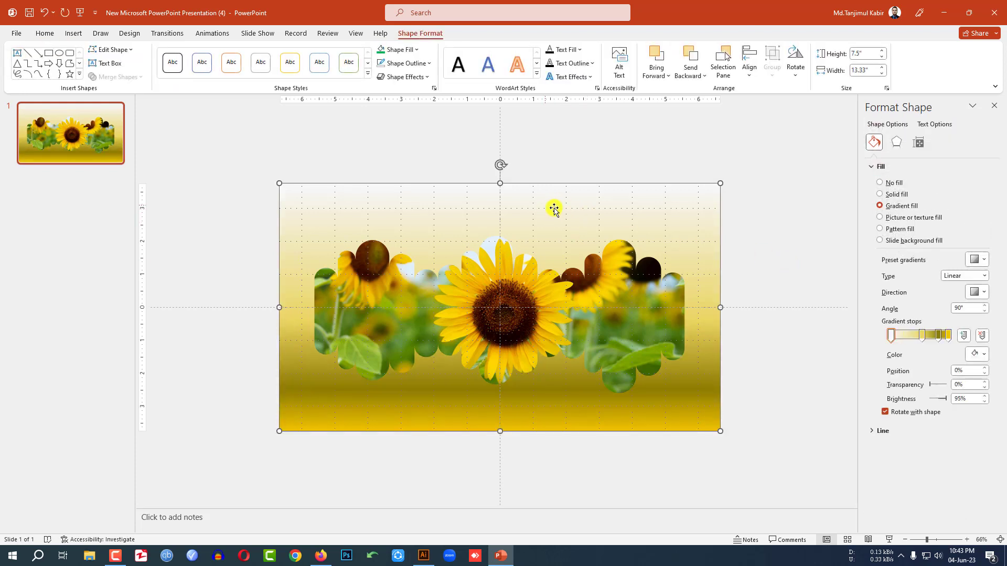
Apply the Preset 3 3-D effect to the cutout shape and preview it in Slide Show
click(428, 77)
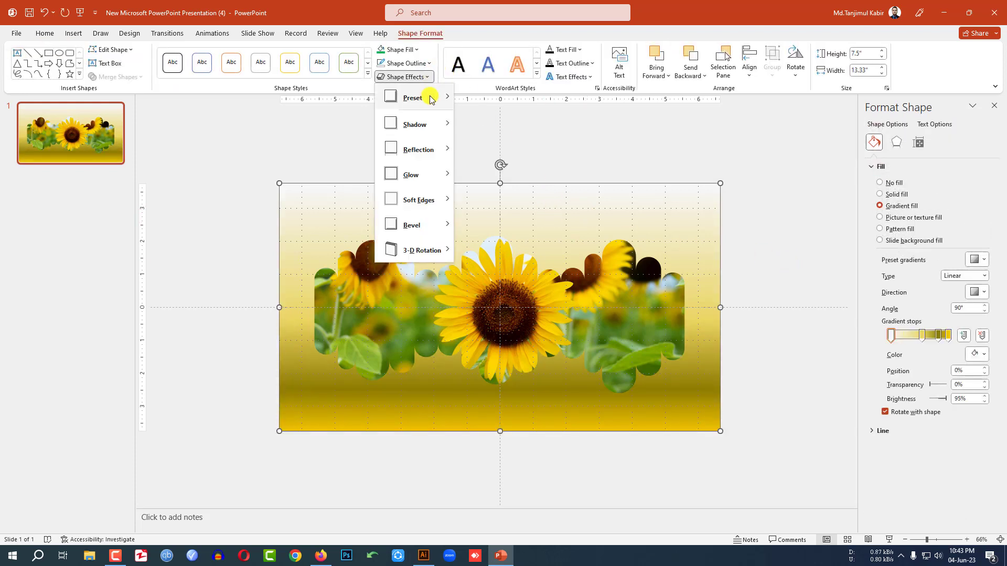
mouse_move(446, 92)
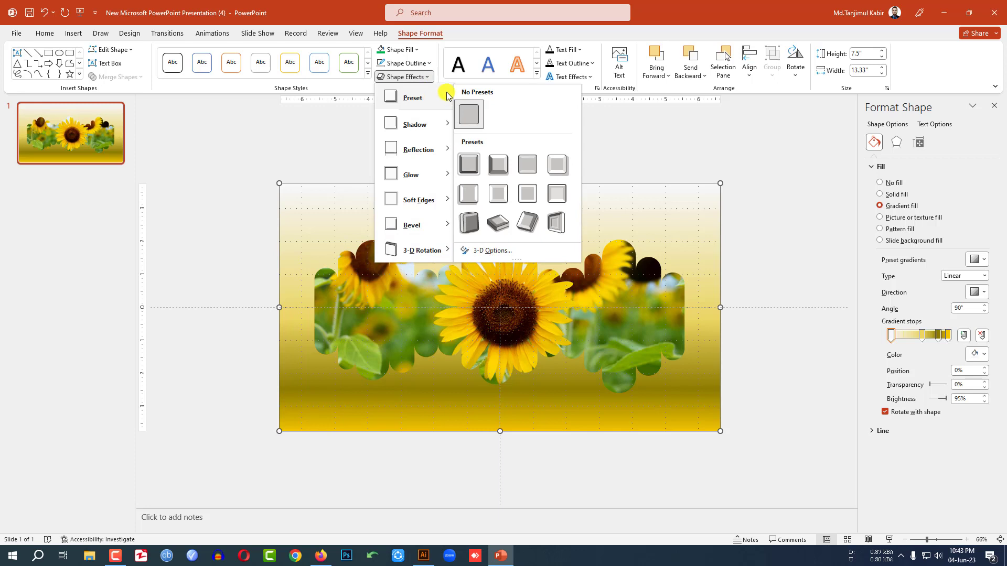
click(528, 167)
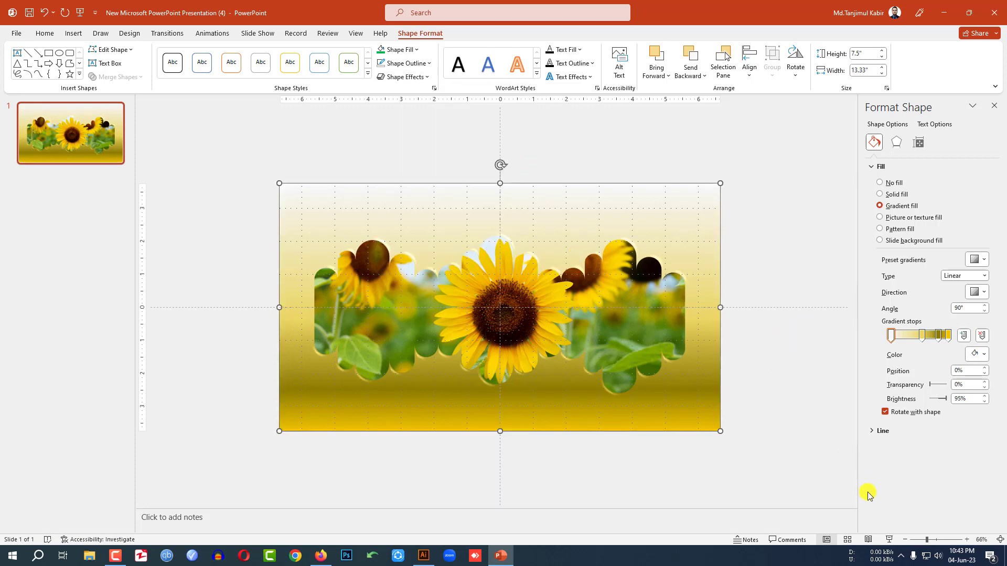
click(888, 540)
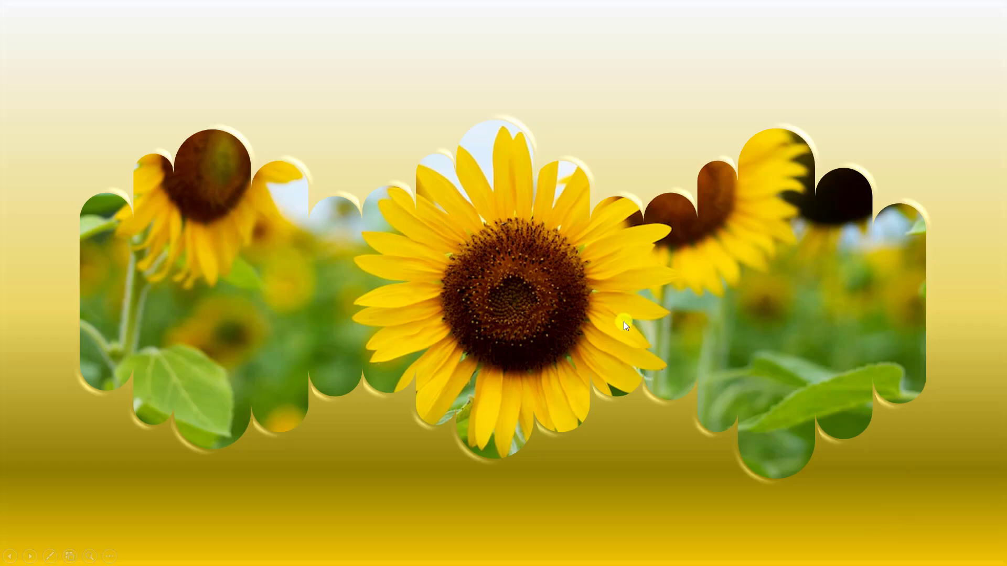
key(Escape)
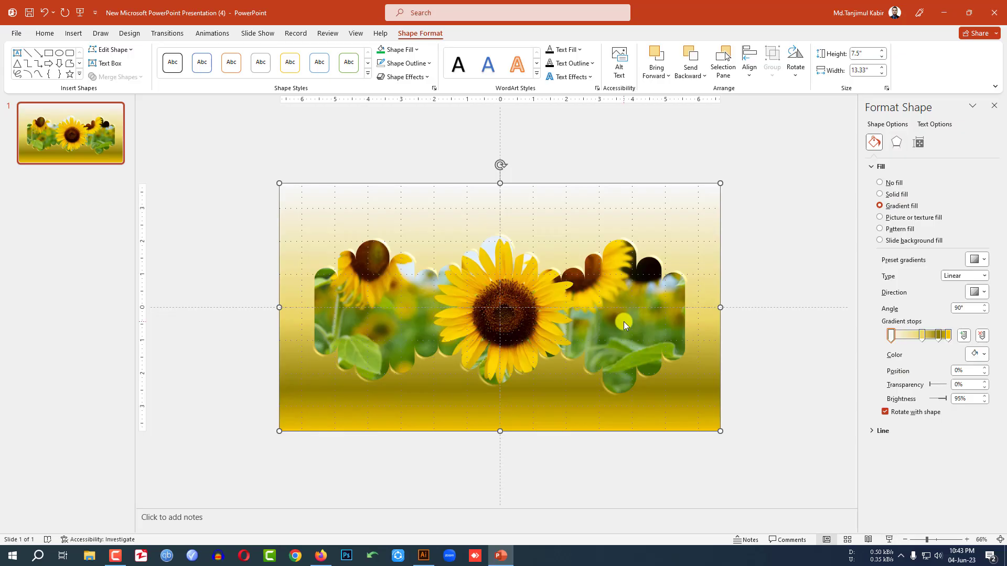
Apply the Blinds transition and play the slide full screen
click(86, 143)
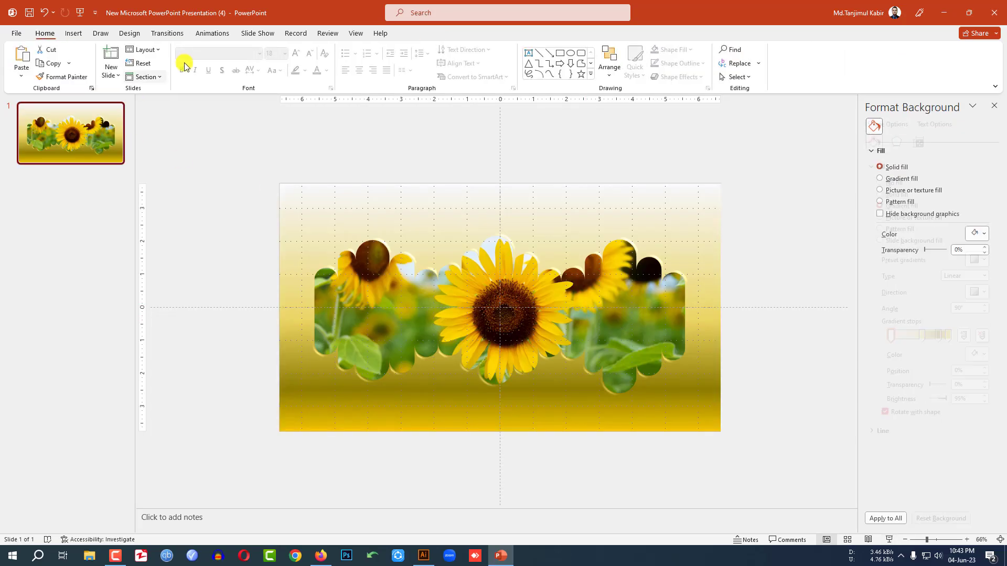
click(171, 35)
click(780, 74)
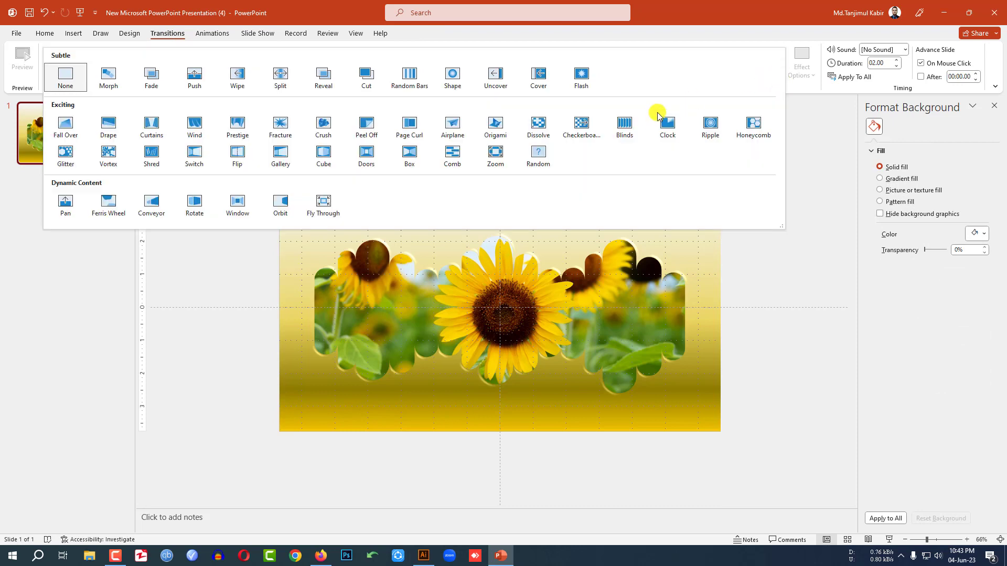
click(624, 124)
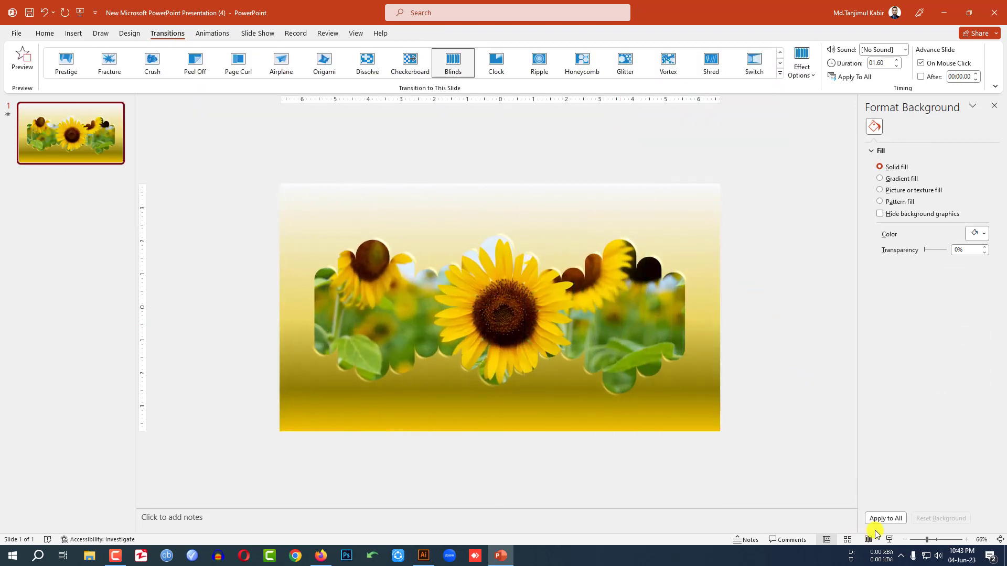
click(889, 540)
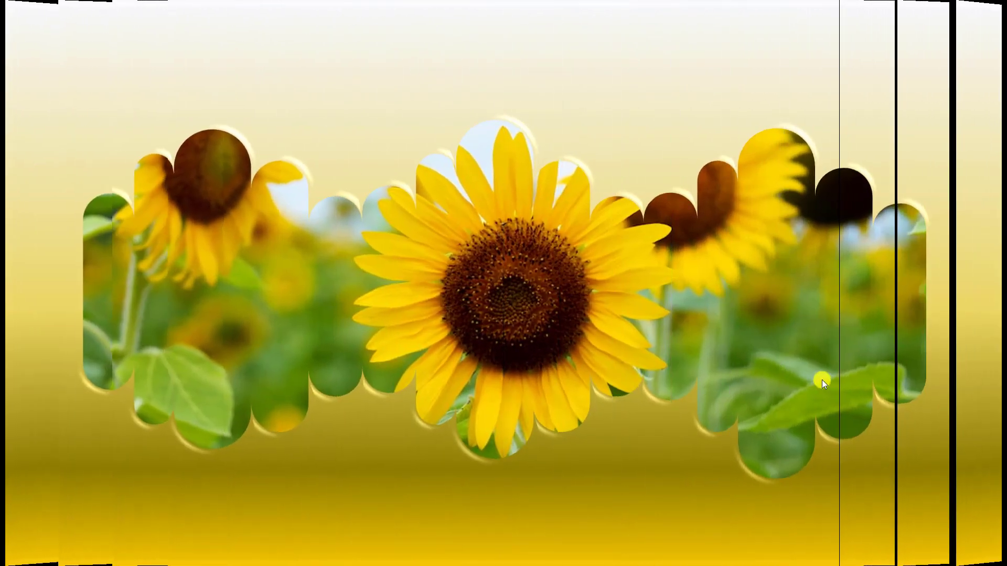